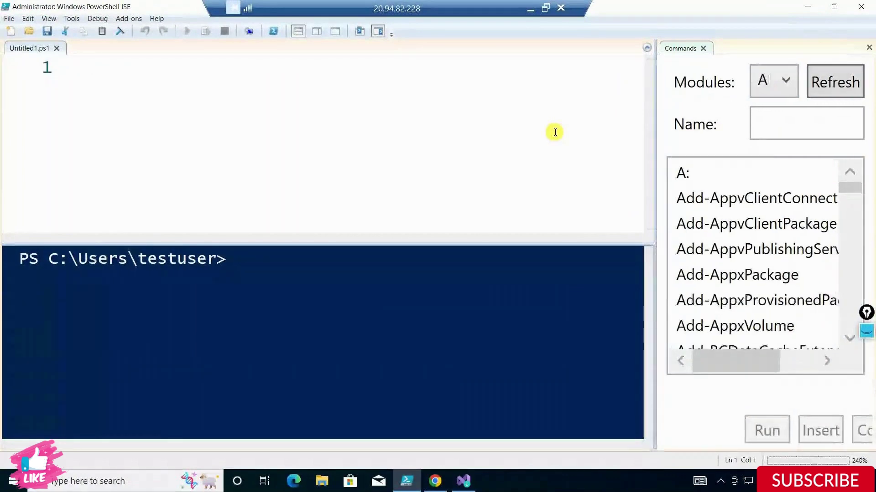
Reduce the editor zoom to 190% and close the Commands pane.
scroll(555, 132, down, 4)
scroll(555, 132, down, 3)
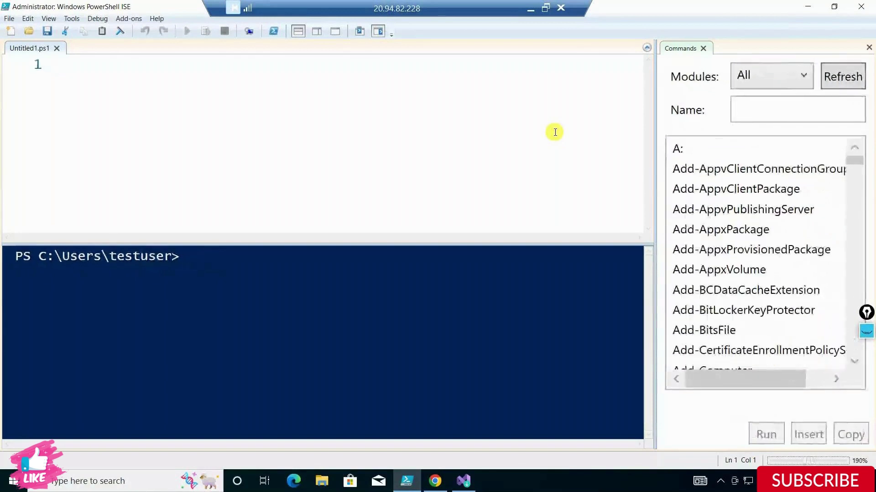
click(704, 48)
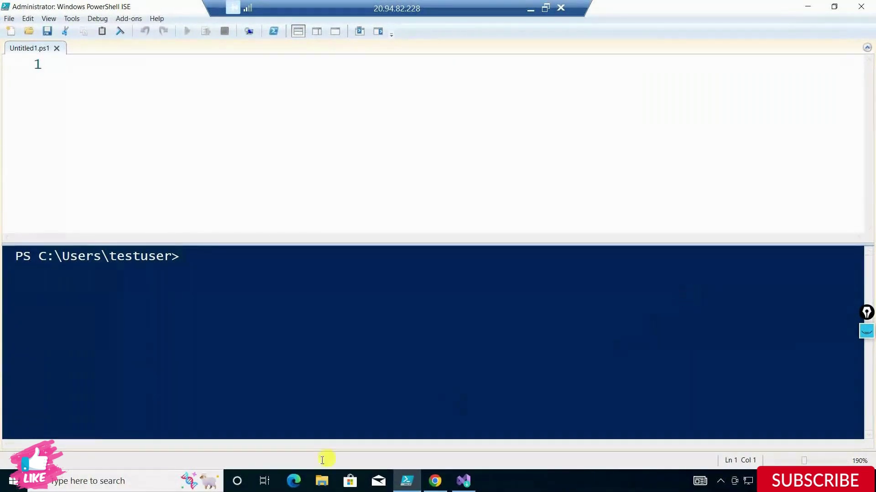
Switch to File Explorer, maximize its window and open the folder C:\Program Files\WindowsPowerShell\Modules.
click(322, 480)
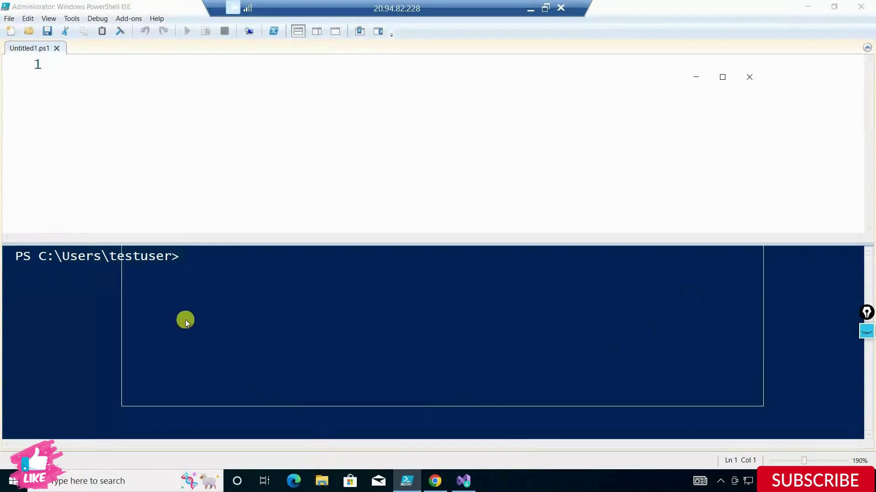
click(152, 242)
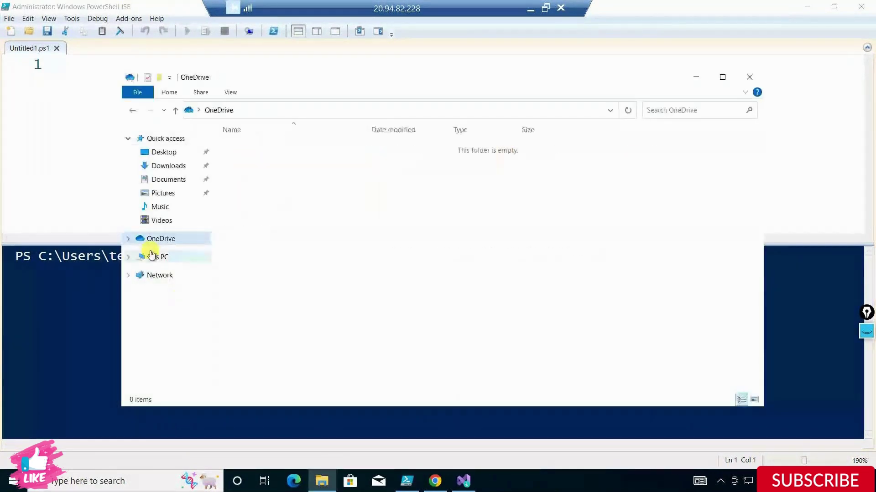
click(156, 257)
double_click(283, 260)
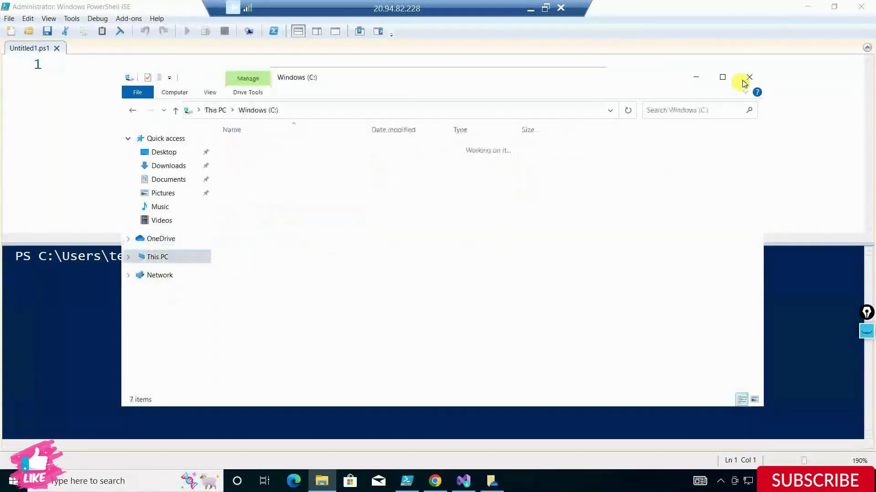
click(723, 77)
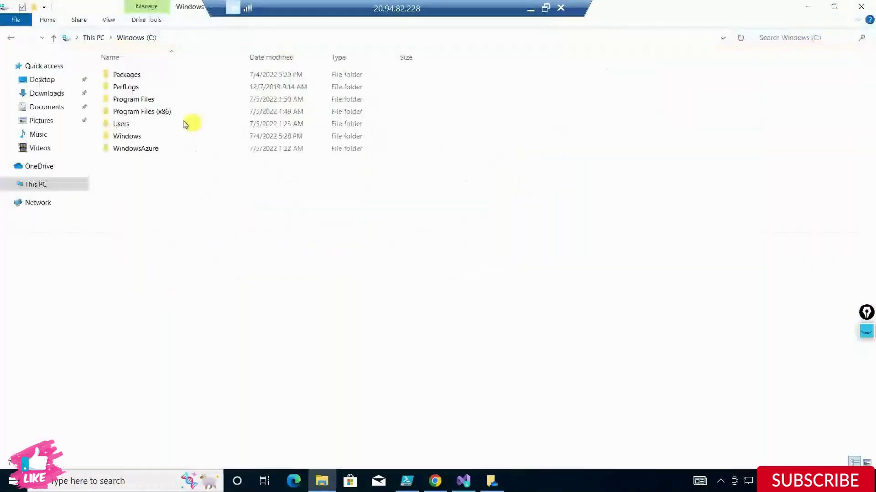
double_click(147, 101)
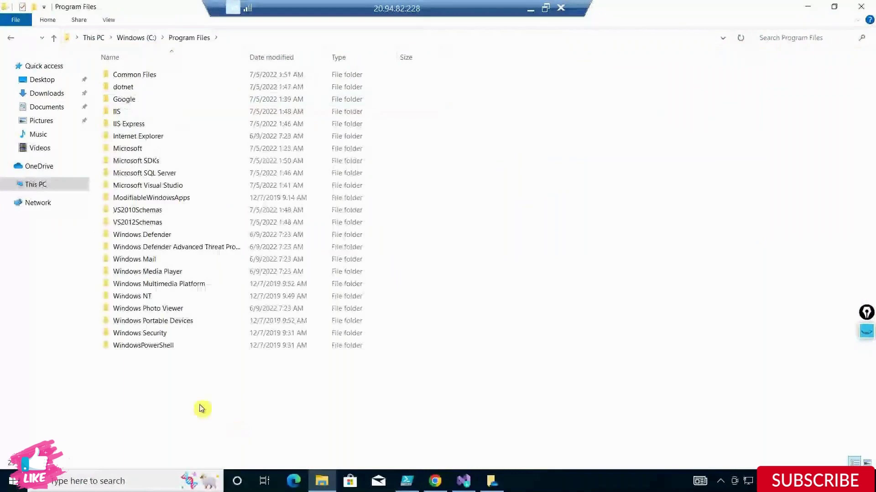
double_click(154, 347)
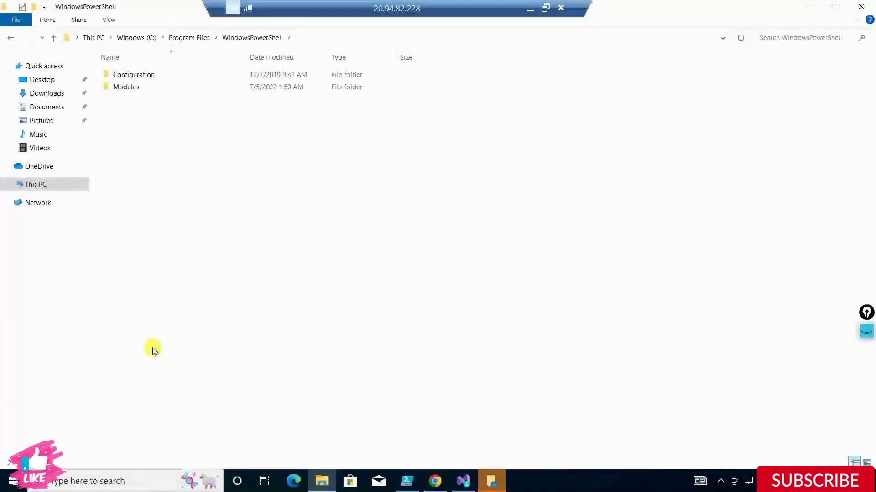
double_click(126, 87)
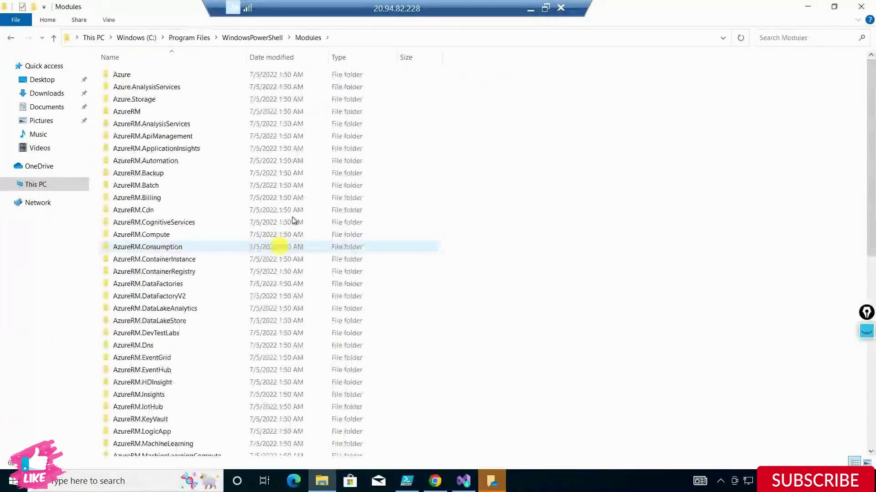
Review the installed module folders and select those from Microsoft.PowerShell.Operation.Validation through PSReadline.
scroll(365, 167, down, 10)
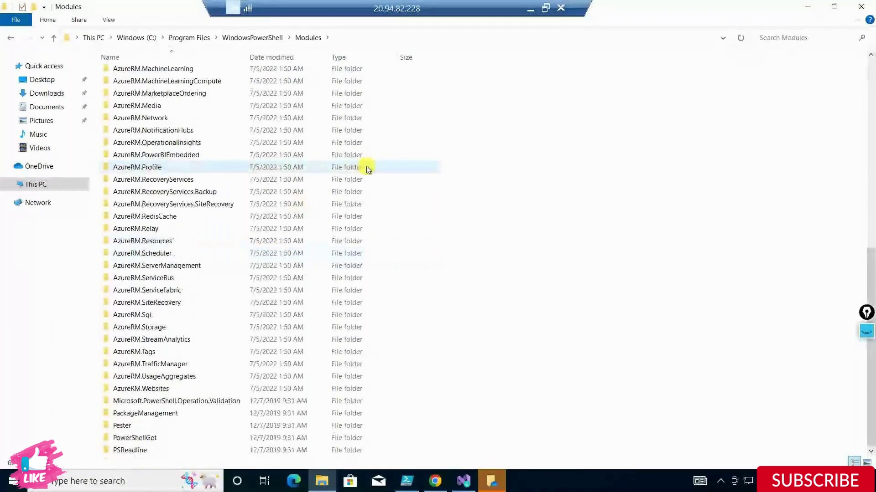
scroll(367, 168, up, 10)
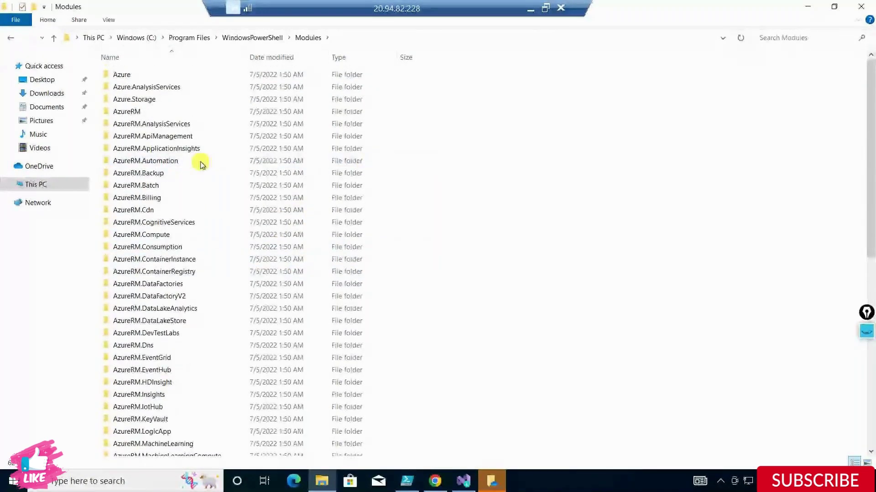
scroll(173, 308, down, 5)
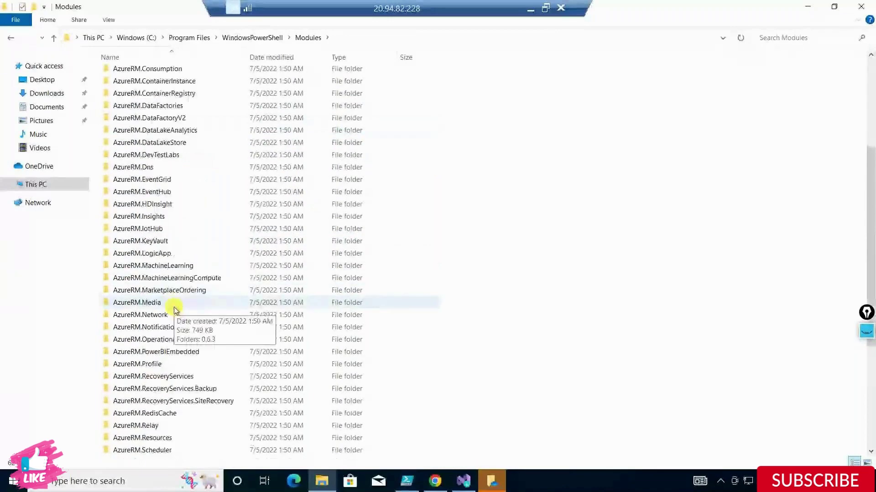
scroll(190, 291, down, 5)
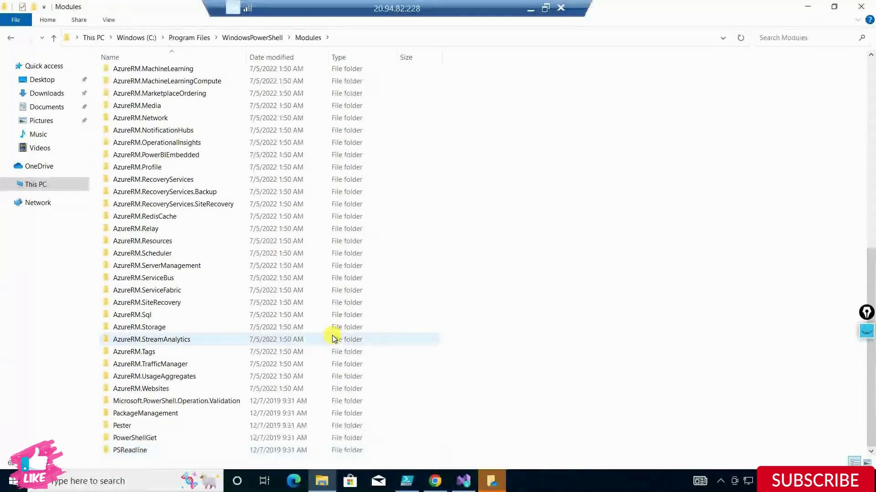
click(156, 401)
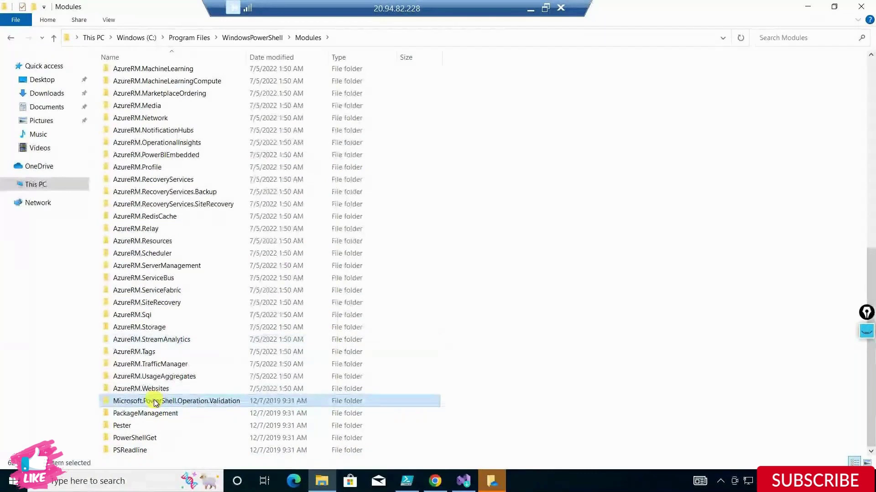
key(shift+Down)
key(shift+Down)
key(shift+Down)
key(shift+Down)
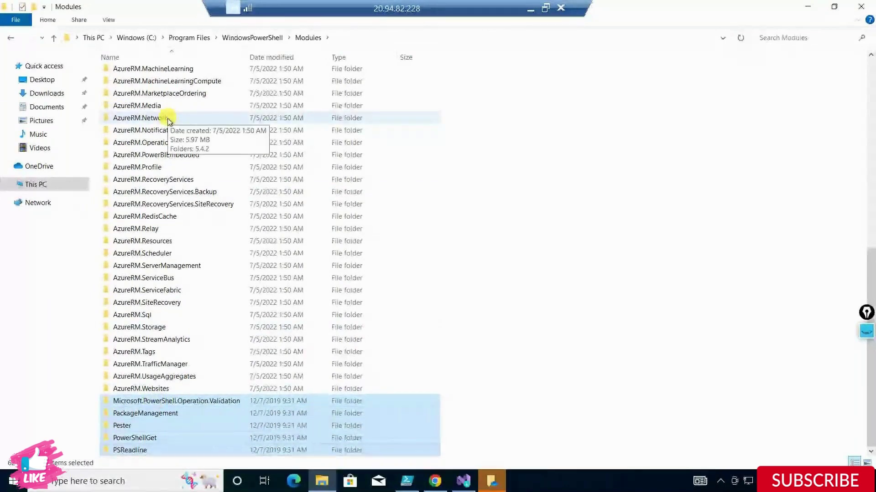
Minimize File Explorer to return to PowerShell ISE, then show the Commands pane and expand its list of modules.
click(807, 7)
click(599, 74)
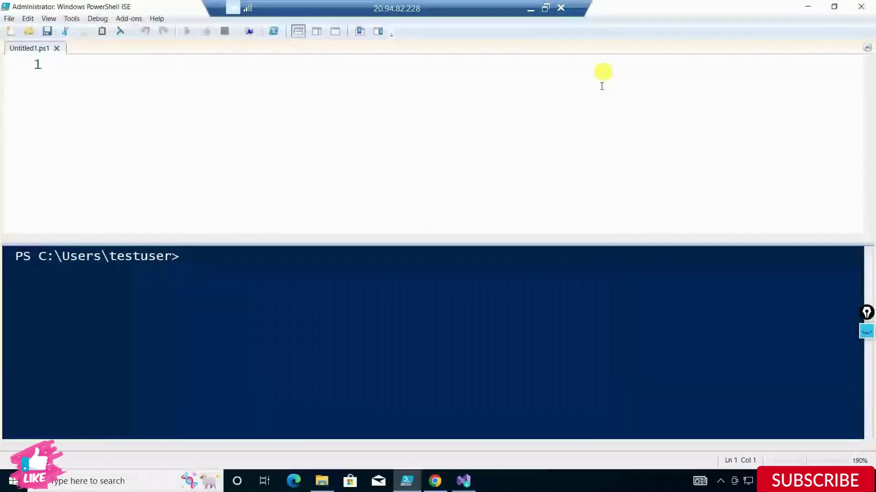
click(379, 32)
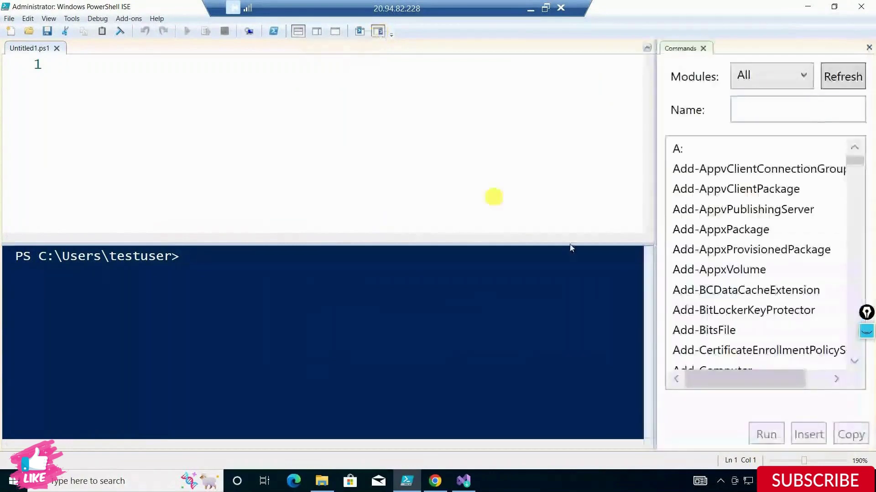
click(776, 83)
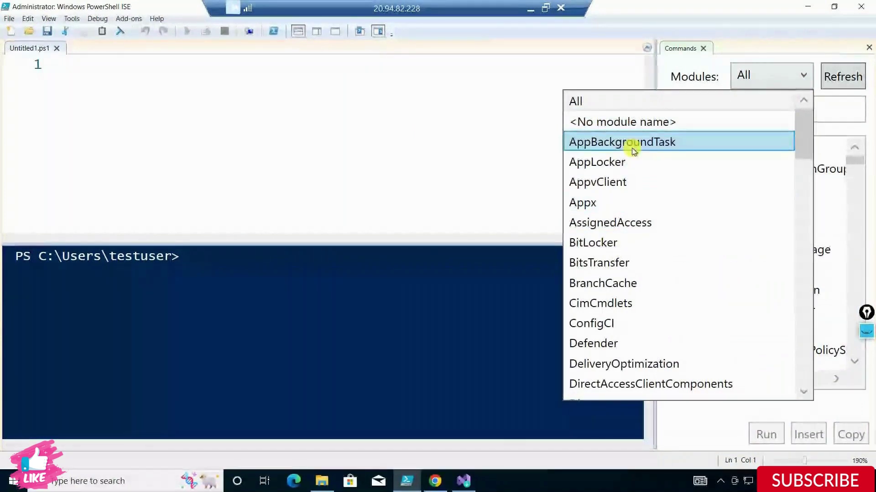
Minimize the remote session and inspect the Az modules available in the local PowerShell ISE's Commands pane.
click(528, 9)
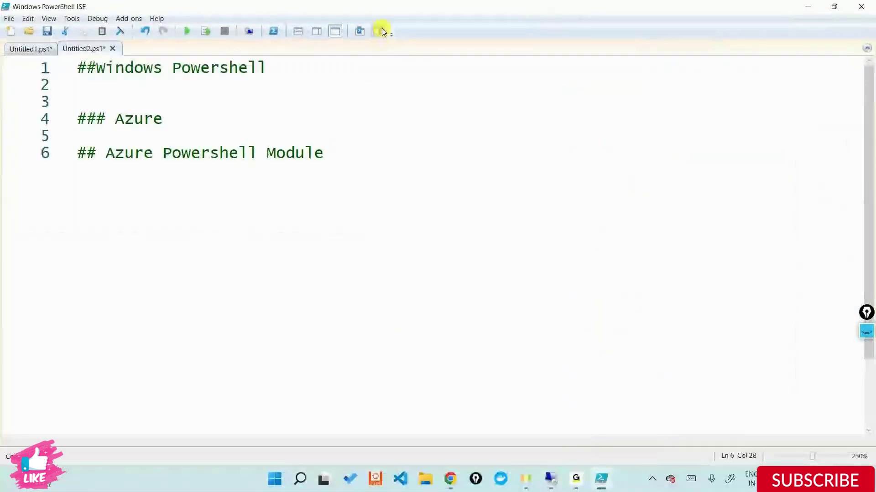
click(615, 199)
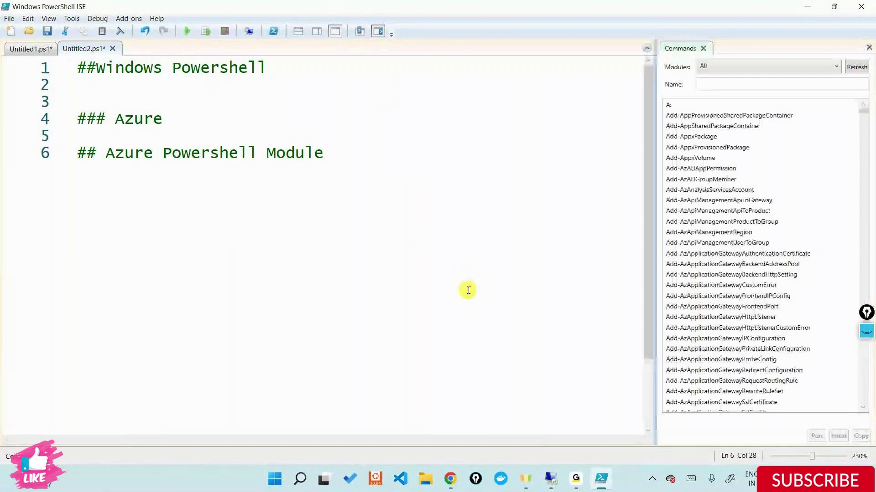
click(715, 65)
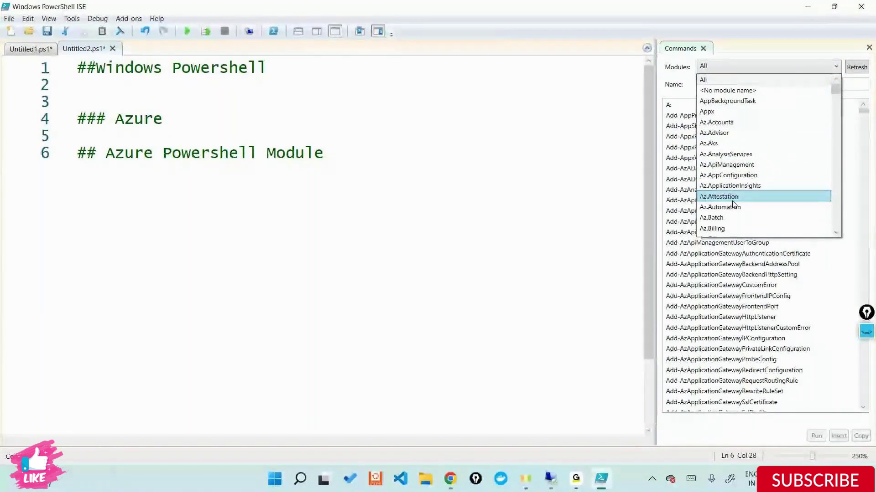
click(543, 230)
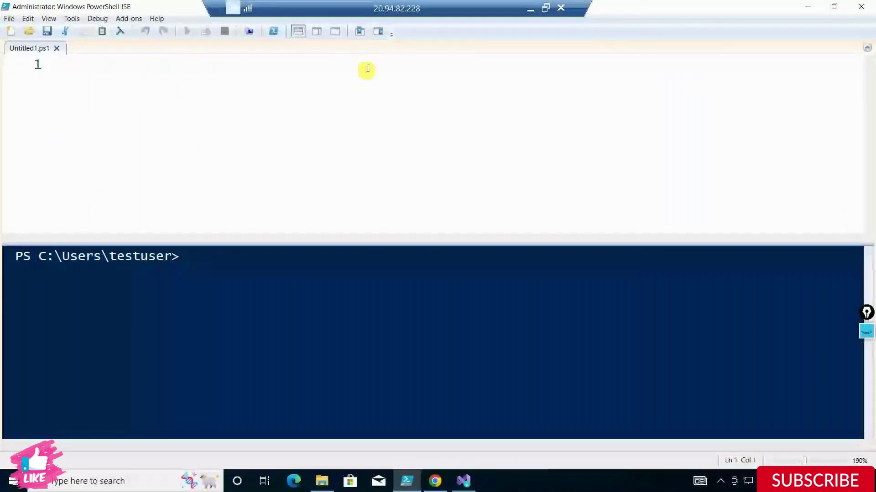
Maximize the script pane in the remote PowerShell ISE, enter $PSVersionTable on line 1 and run that line.
click(336, 32)
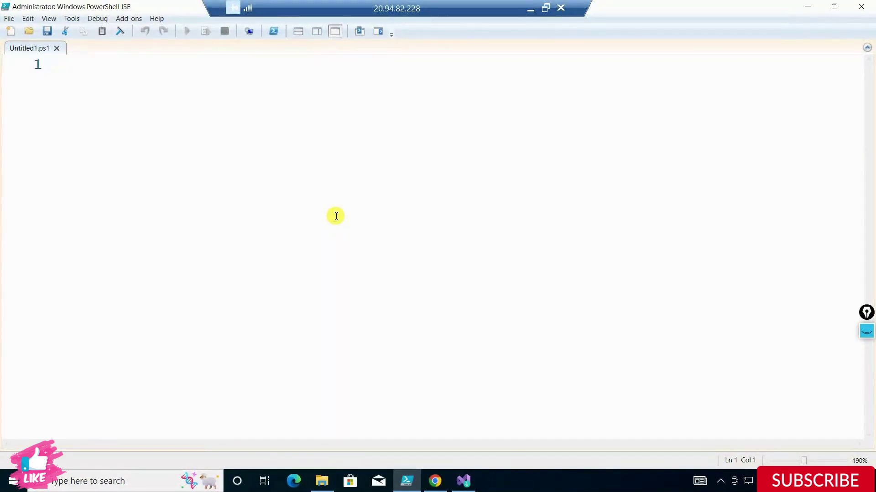
text($psver)
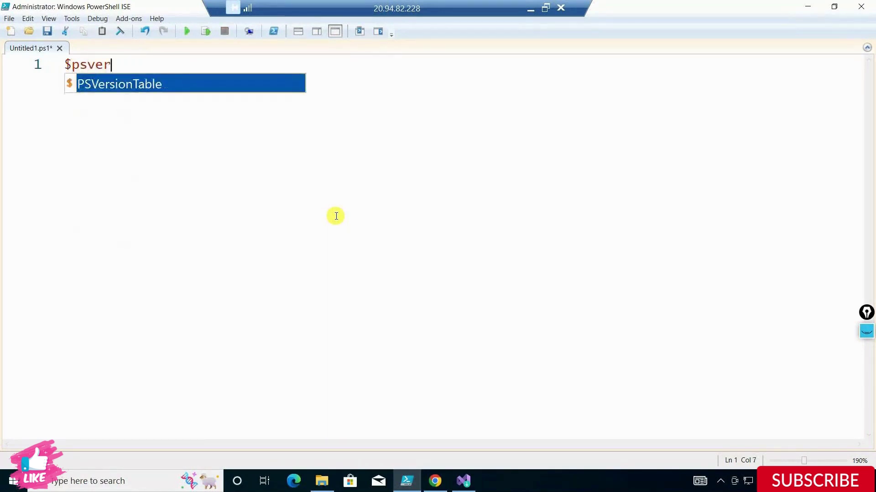
key(Tab)
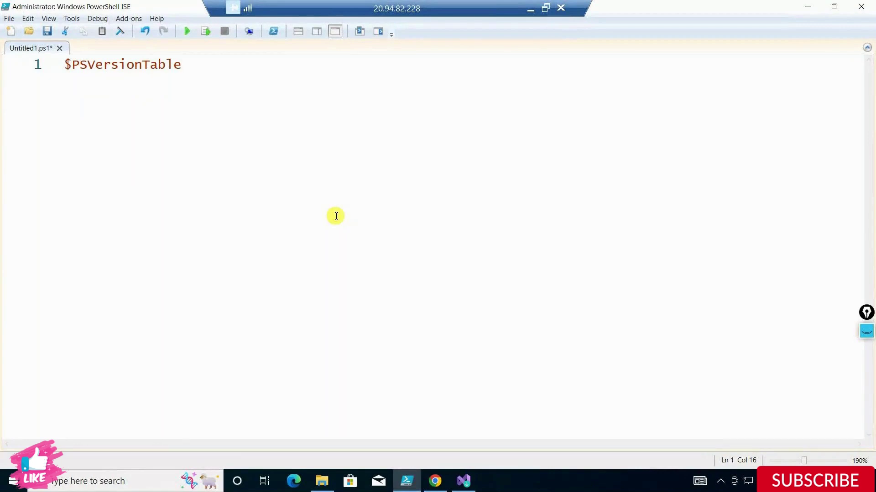
click(206, 34)
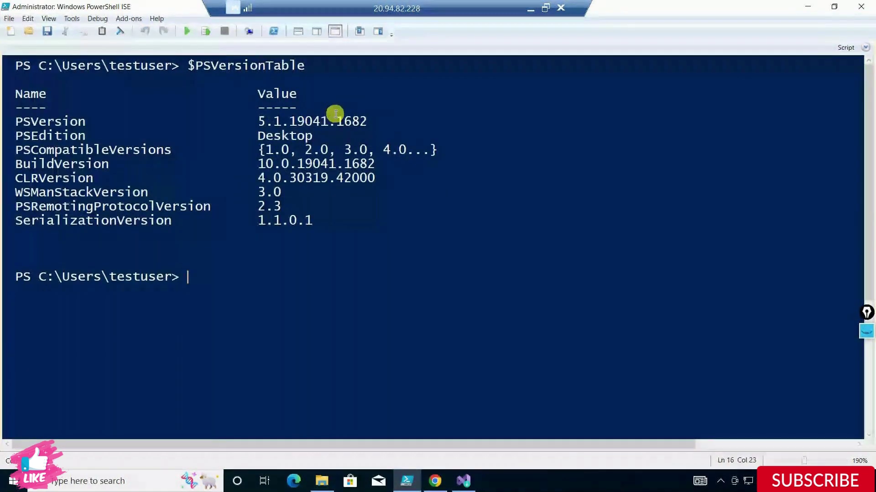
Examine the PSVersion value in the console output and highlight its major and minor version numbers.
double_click(323, 120)
click(397, 119)
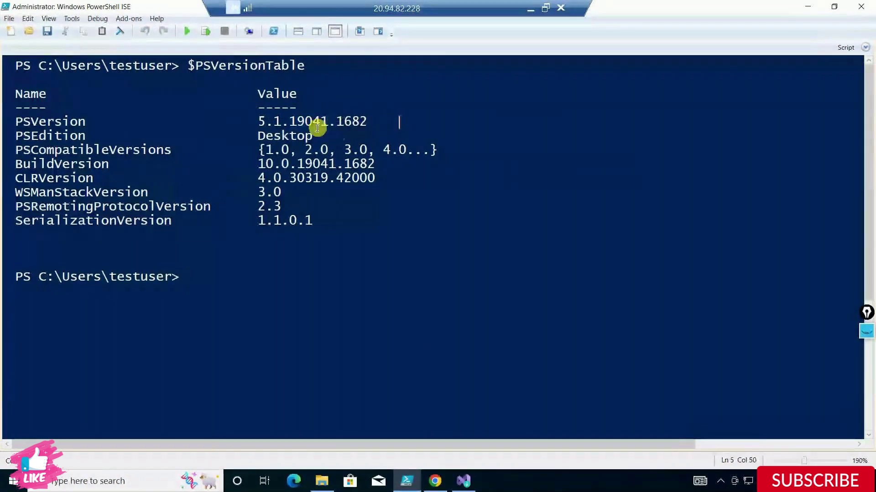
double_click(309, 121)
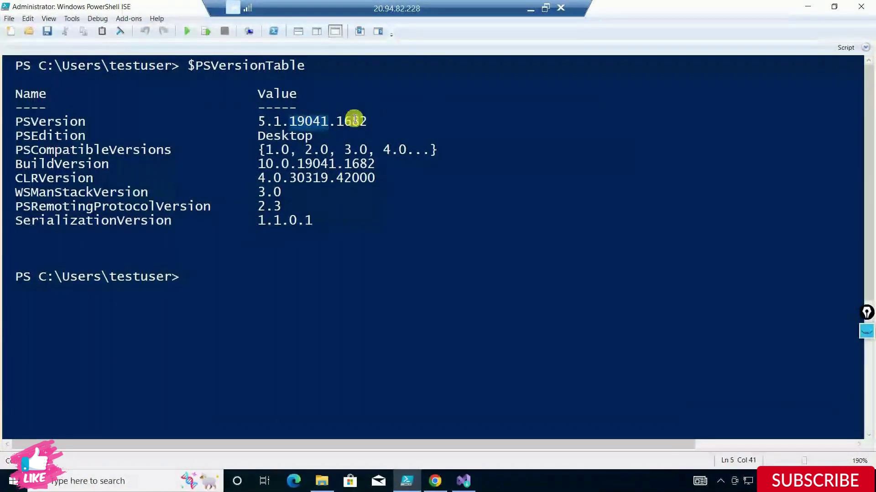
click(319, 124)
click(261, 121)
drag(267, 120, 280, 121)
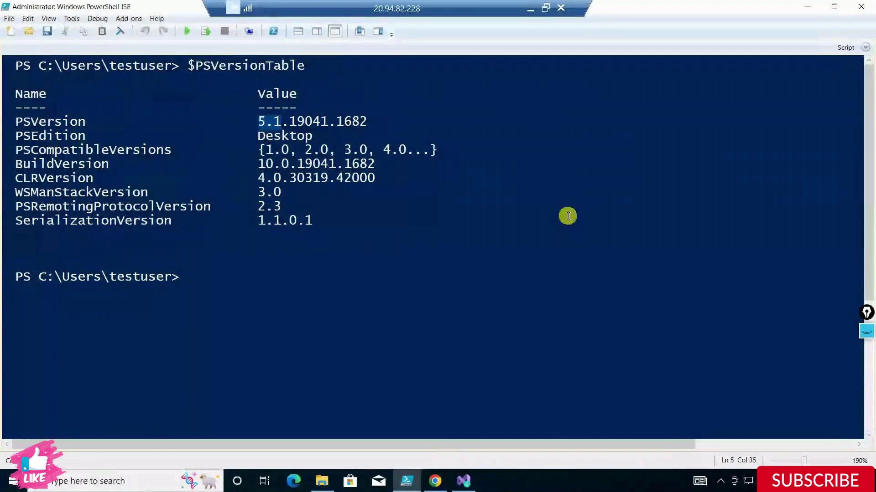
Return to the maximized script pane and add the comment "## Execution Policy" on line 3, below a blank line.
click(297, 32)
click(317, 92)
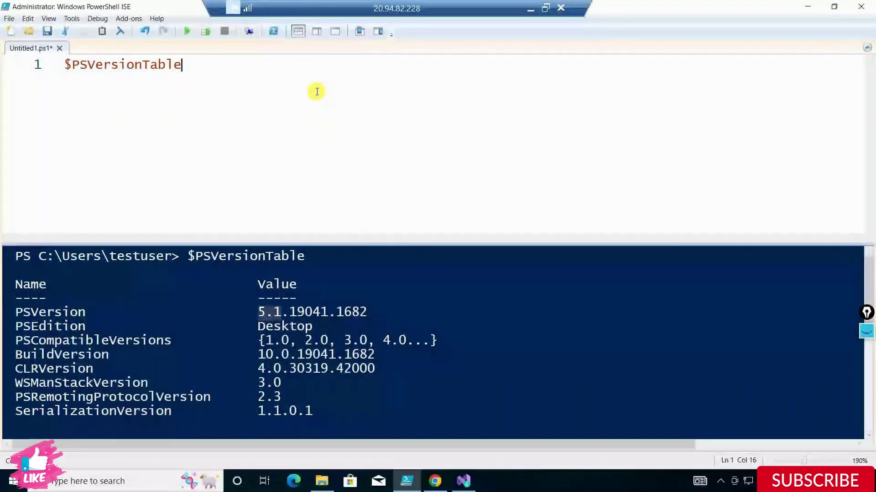
key(Return)
key(Return)
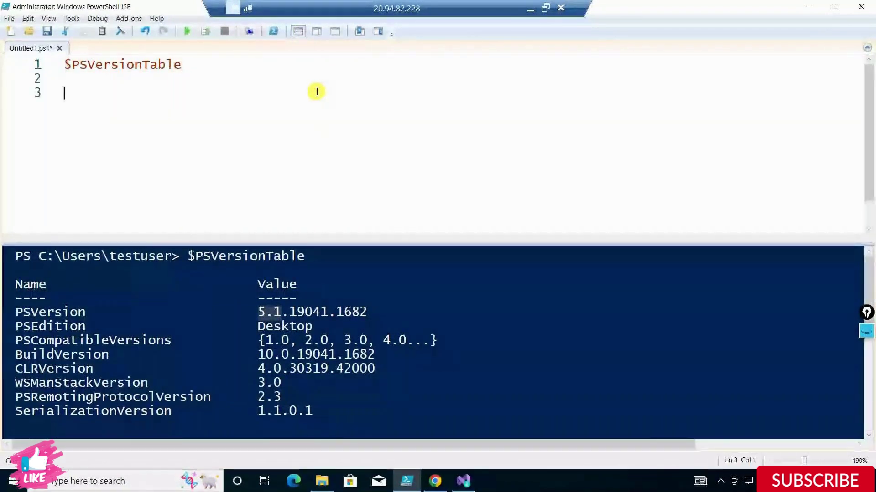
key(ctrl+3)
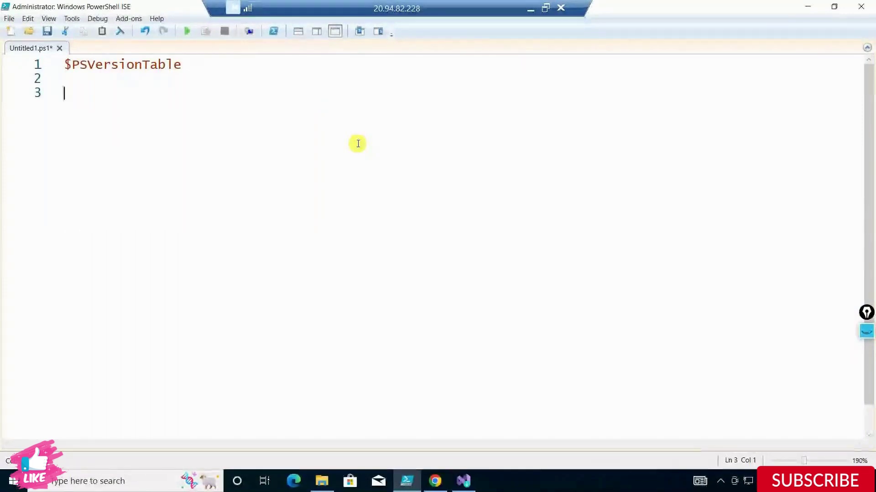
text(## )
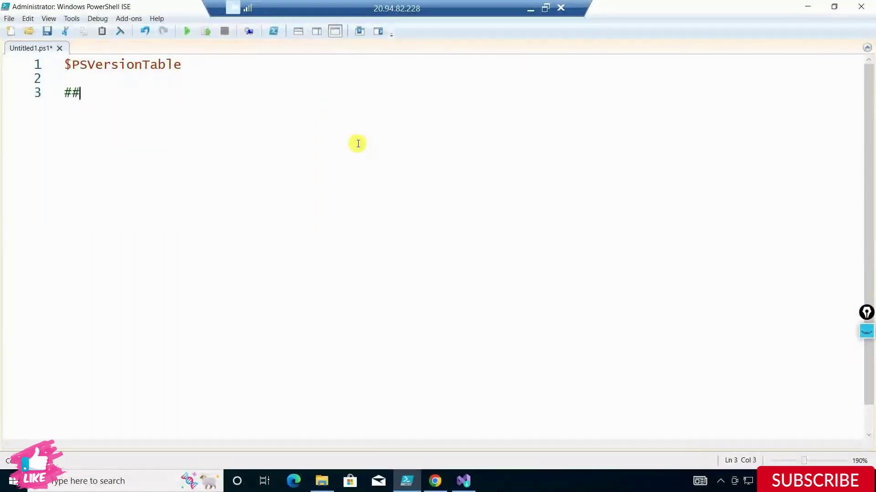
text(Executio)
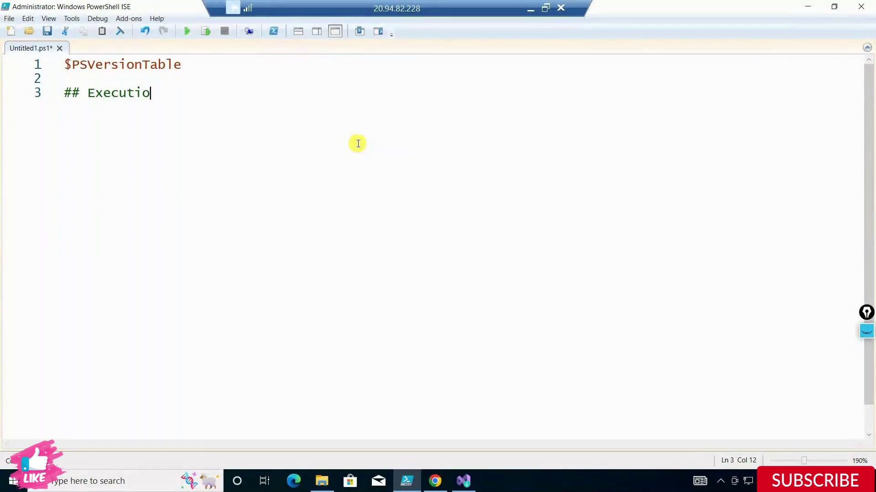
text(n Policy)
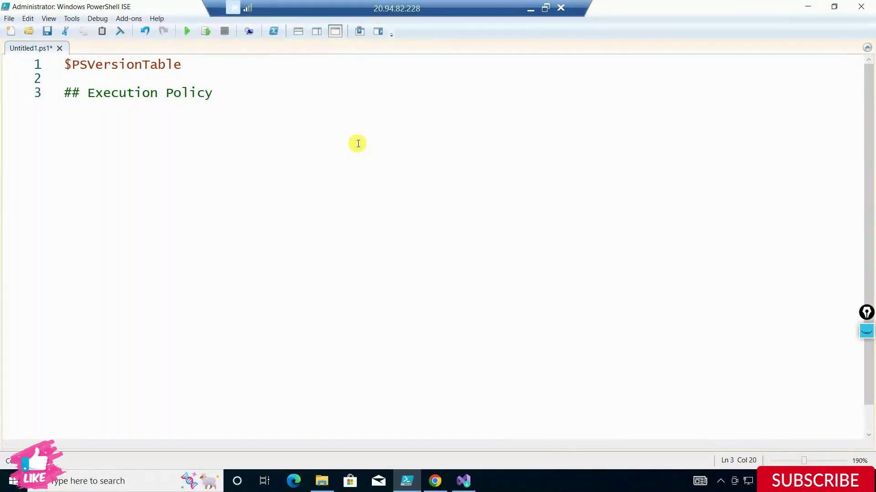
Enter Get-ExecutionPolicy on line 6, two blank lines below the Execution Policy comment, and run that line.
key(Return)
key(Return)
key(Return)
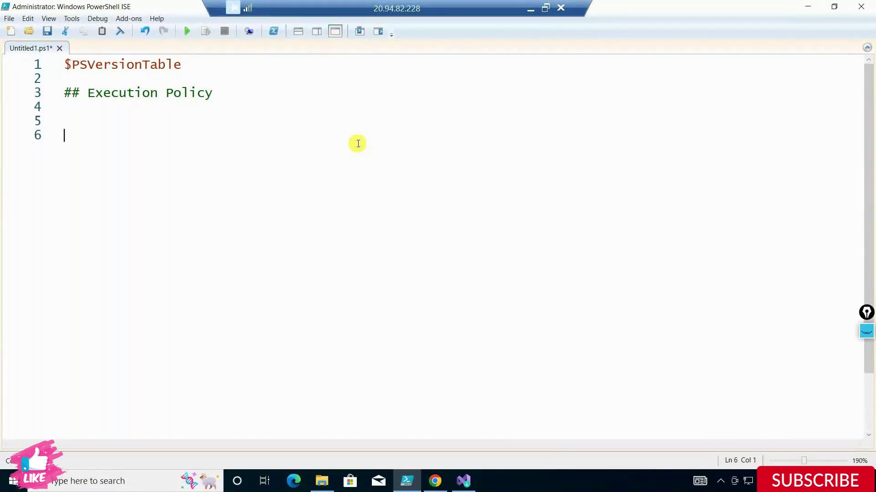
text(G)
key(BackSpace)
text(Get-Ex)
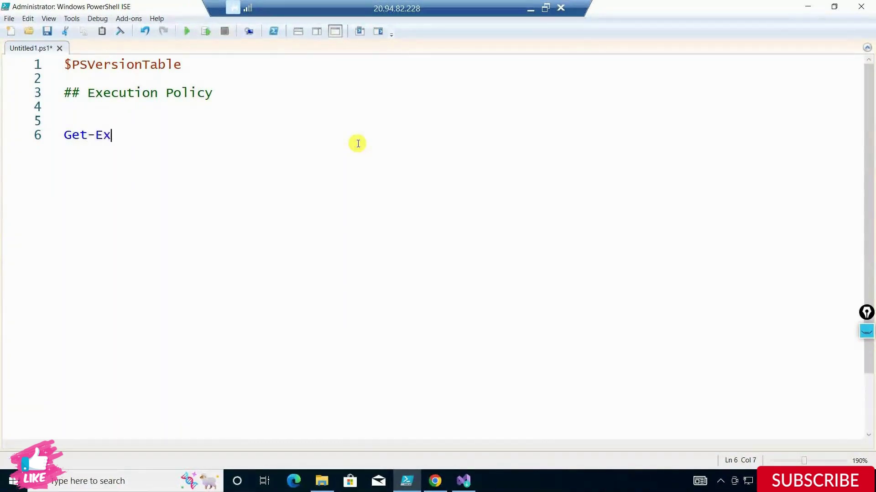
text(ecution)
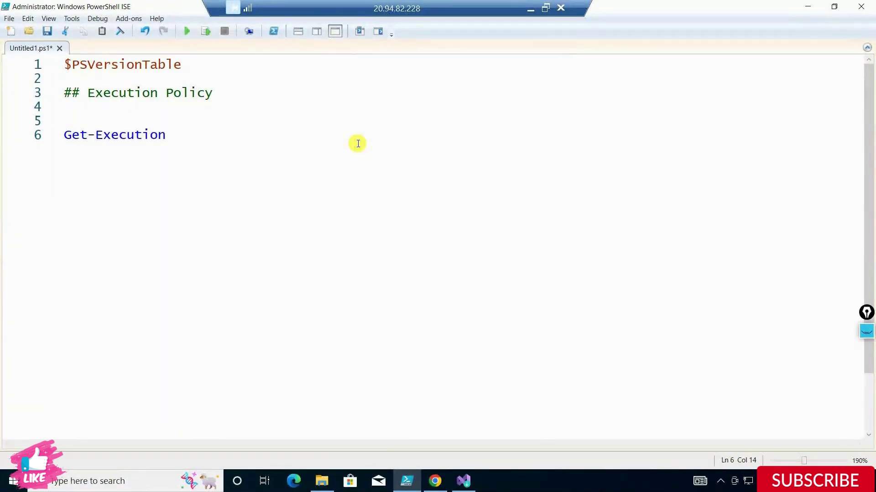
text(Policy)
drag(218, 136, 32, 135)
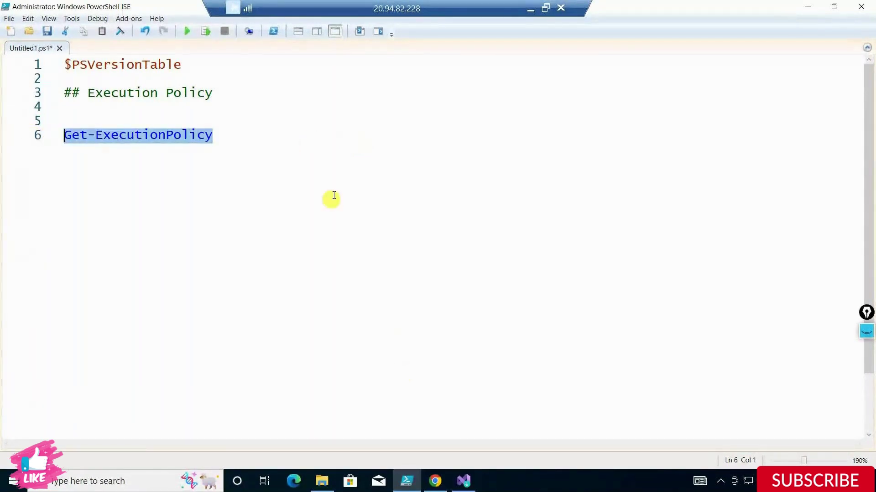
click(206, 30)
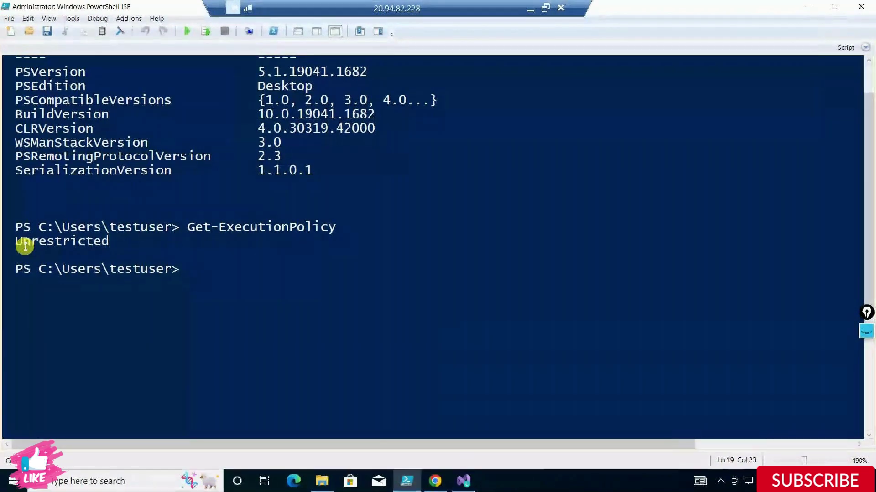
Show the script above the console and add the comment "## Get" on line 5, directly above Get-ExecutionPolicy.
click(298, 31)
click(336, 93)
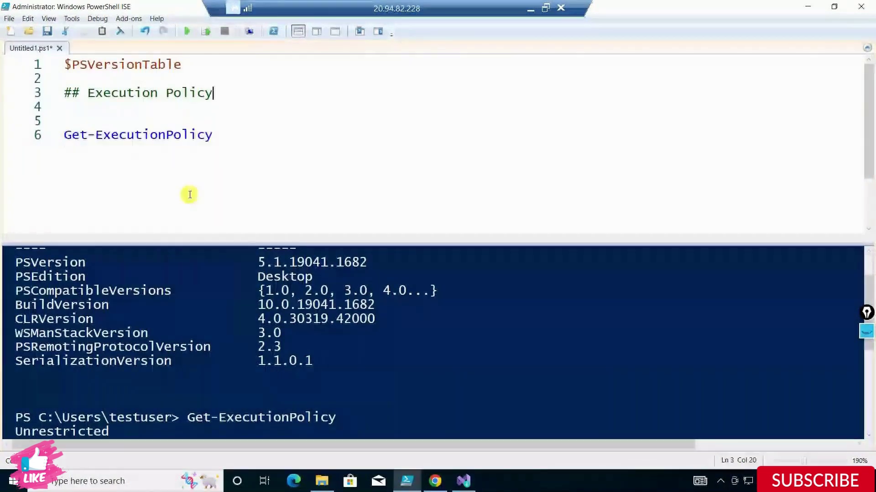
scroll(191, 217, down, 1)
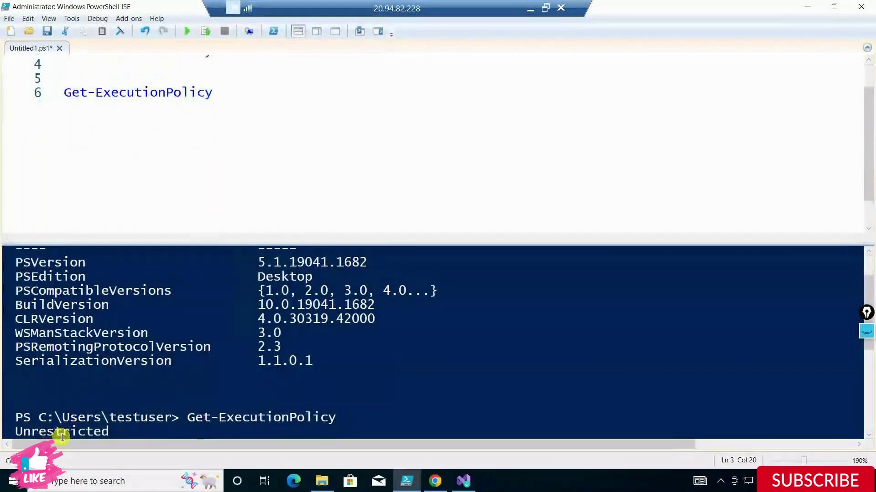
scroll(100, 160, up, 1)
click(198, 124)
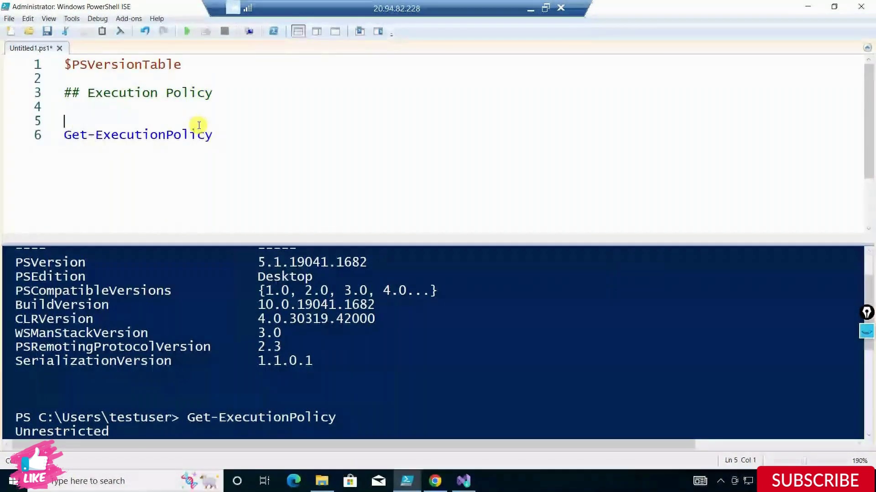
text(##)
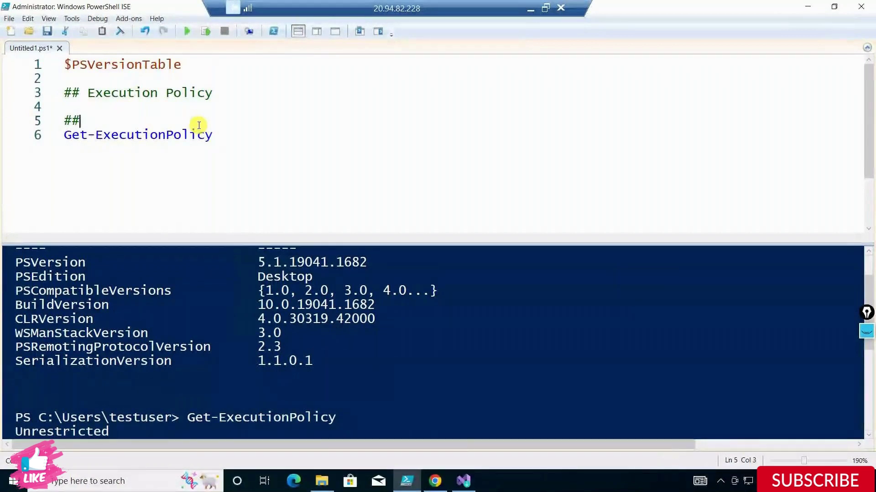
text( Get)
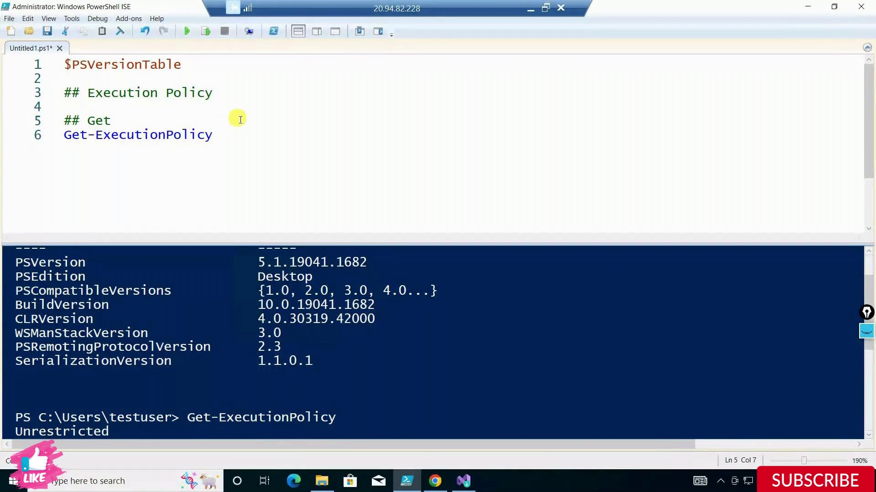
Add the comment "# Modify" on line 8, leaving a blank line below Get-ExecutionPolicy.
click(246, 133)
key(Return)
key(Return)
text(#)
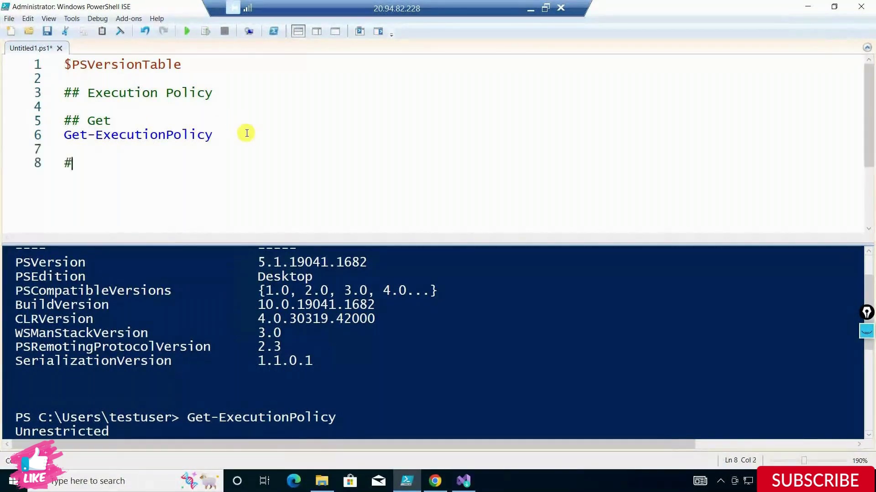
text( Modify)
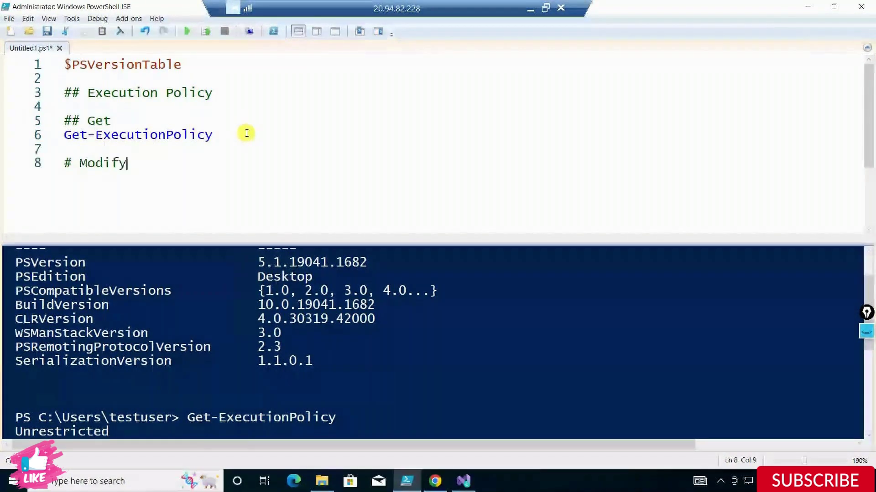
Enter Set-ExecutionPolicy -ExecutionPolicy Unrestricted on line 10, below the Modify comment and a blank line.
key(Return)
key(Return)
text(Set-)
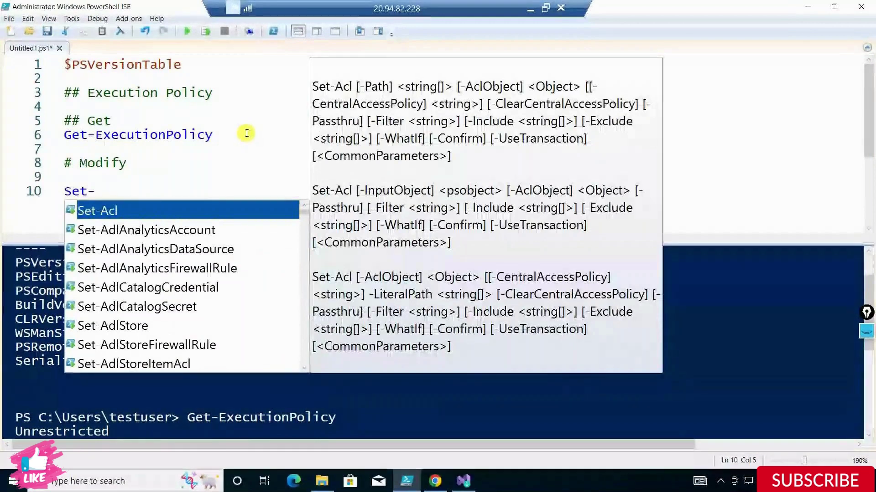
text(Ex)
key(Tab)
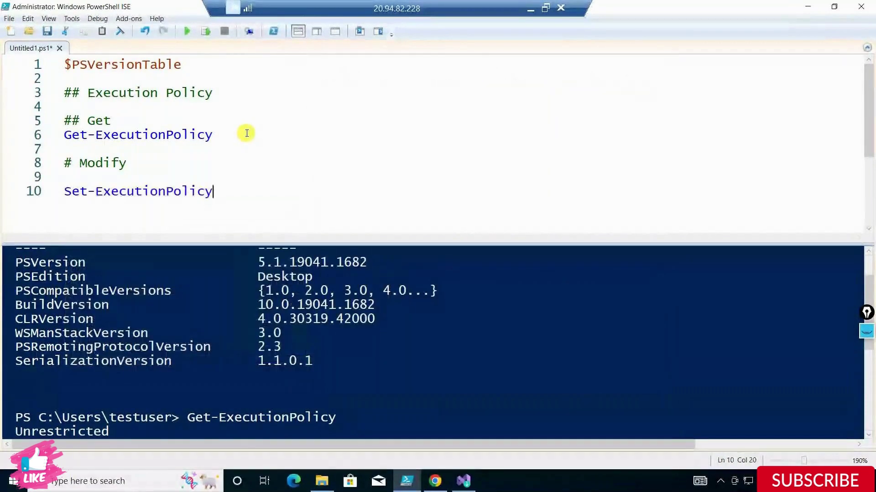
text(-)
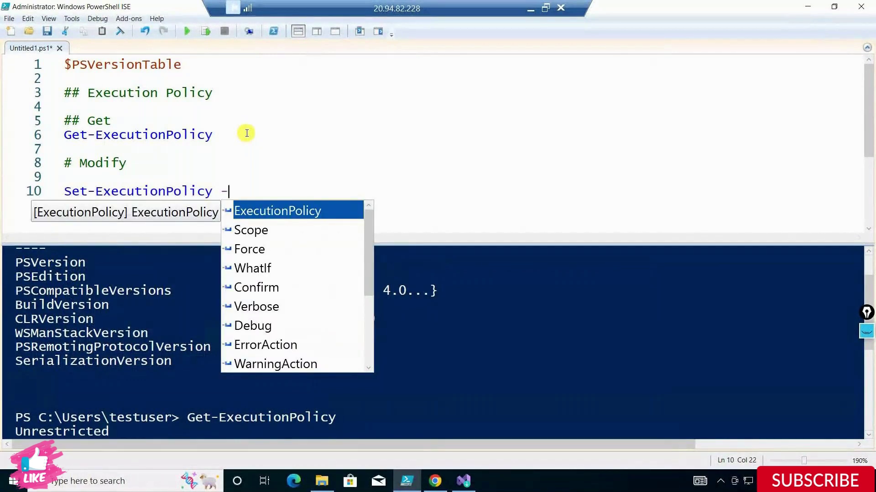
key(Tab)
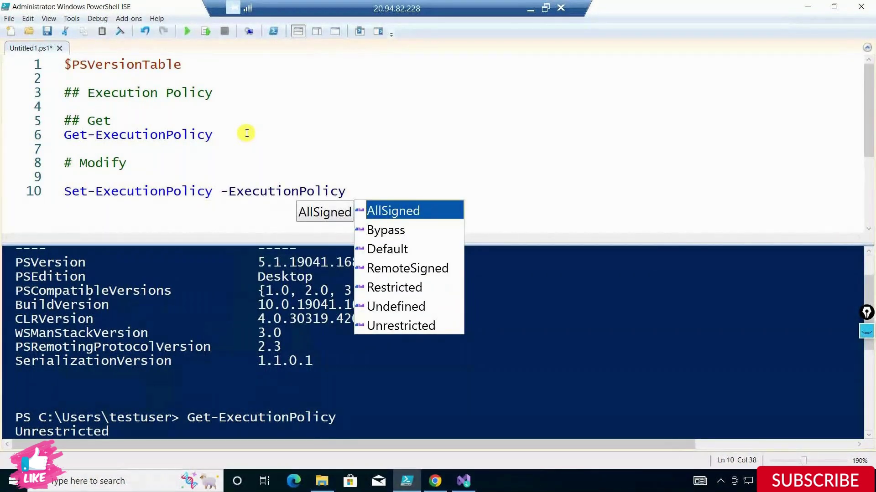
key(Down)
key(Down)
key(Down)
key(Down)
key(Down)
key(Down)
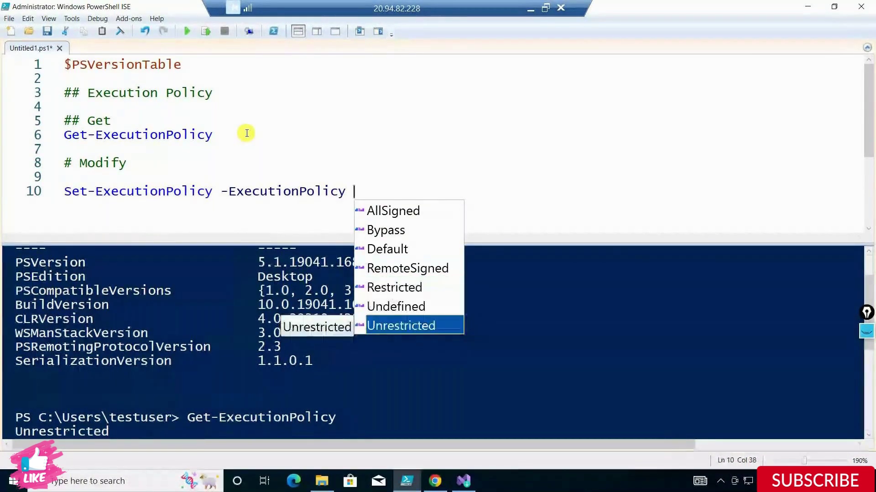
key(Return)
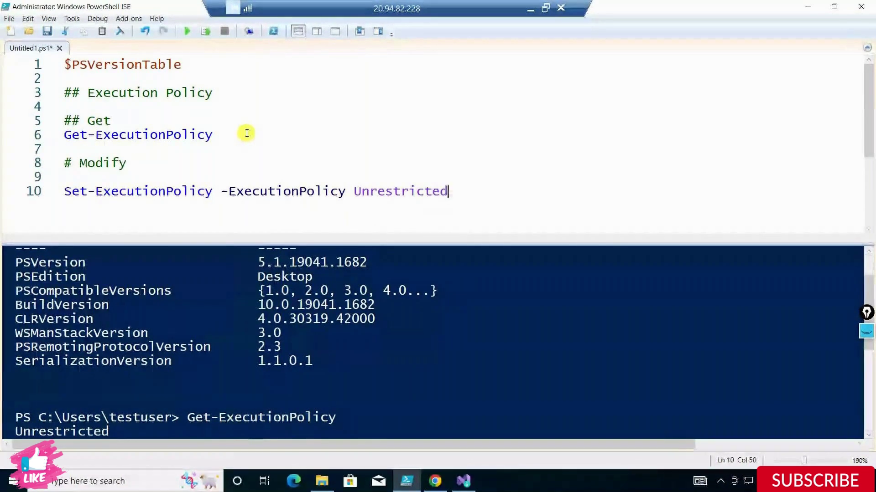
Run only the Set-ExecutionPolicy line and accept the execution policy change with Yes to All.
drag(504, 201, 27, 188)
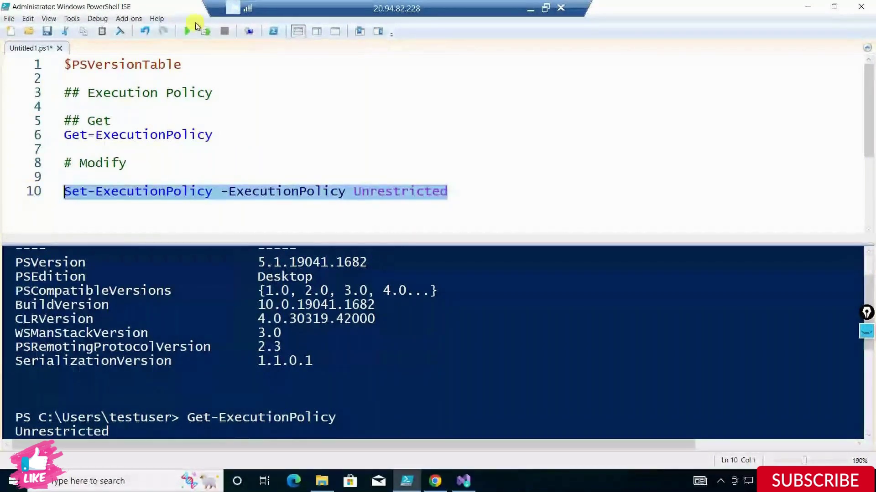
click(205, 31)
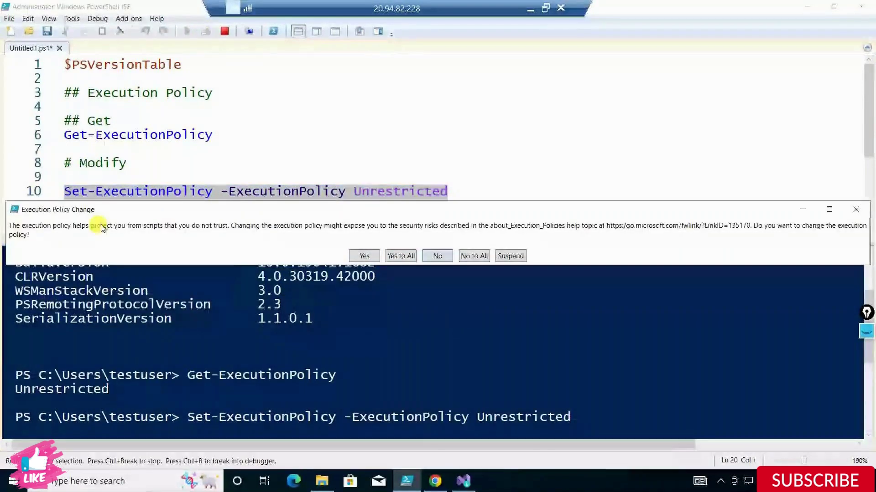
click(400, 256)
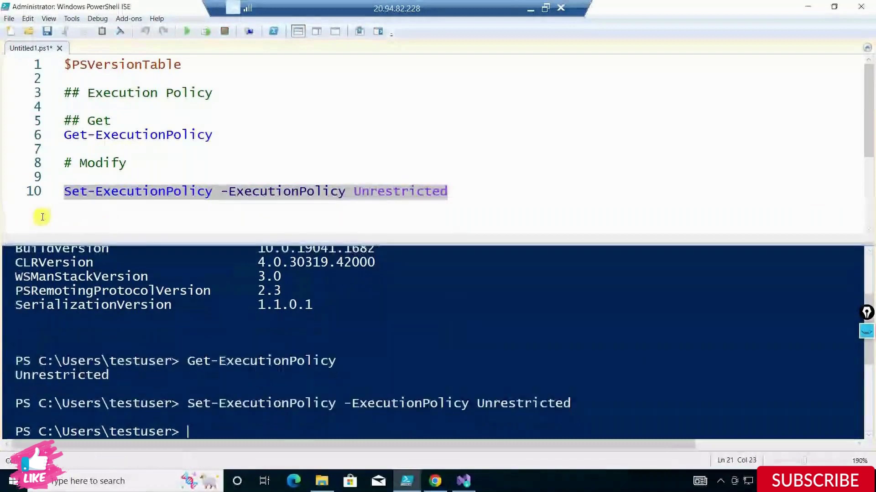
click(151, 193)
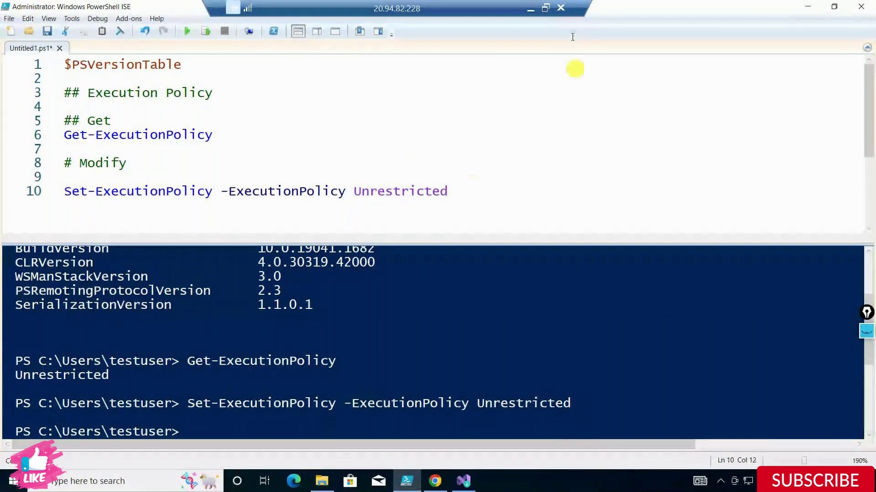
Launch a second Windows PowerShell ISE as administrator via a Windows search, close it and return to the script window.
click(807, 7)
click(105, 481)
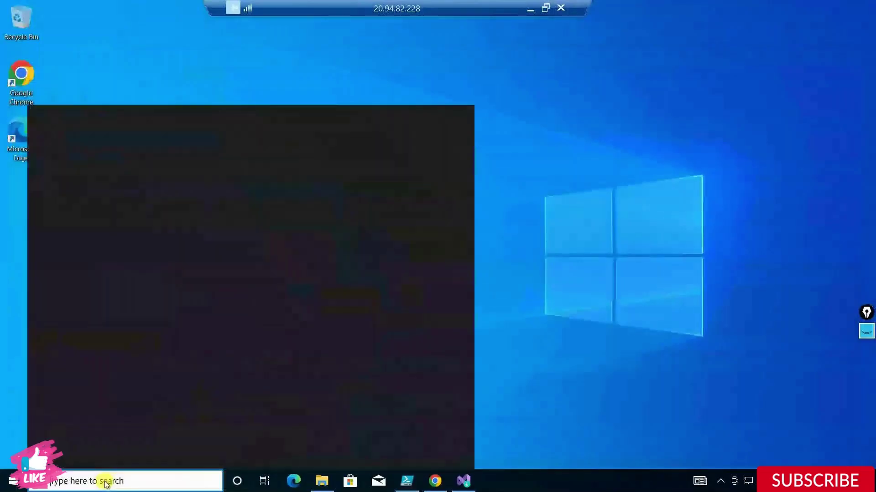
text(powe)
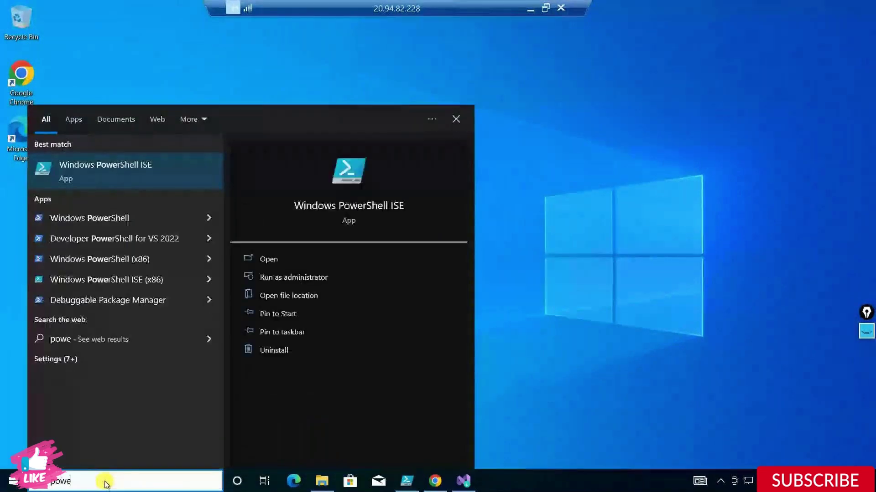
click(291, 279)
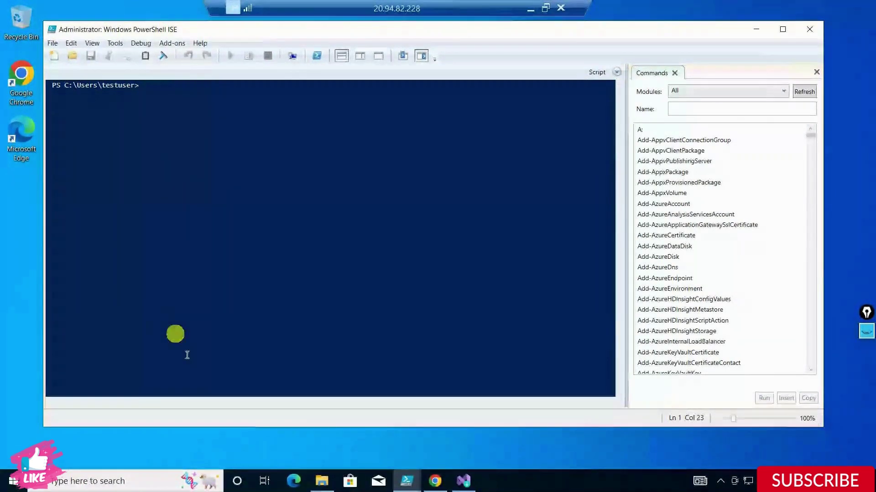
click(809, 29)
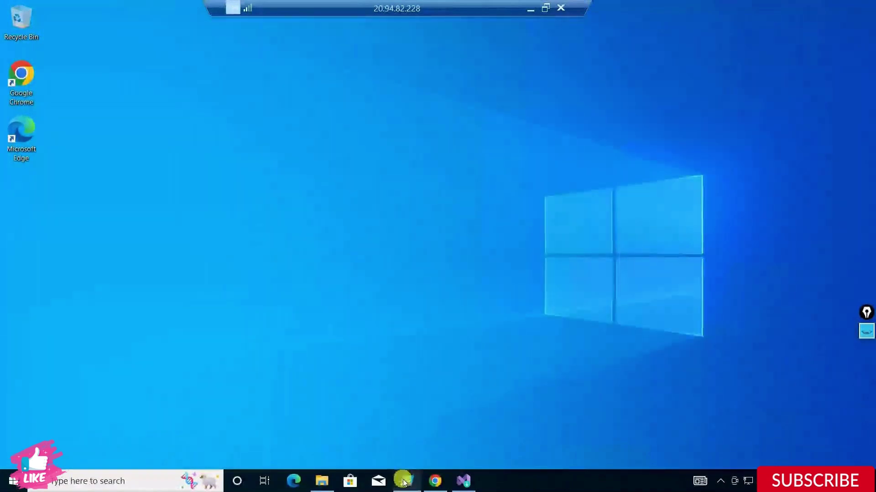
click(404, 482)
Review the execution policy commands, highlighting Get-ExecutionPolicy on line 6 and the ExecutionPolicy parameter on line 10.
click(153, 174)
drag(212, 135, 189, 134)
drag(1, 113, 3, 126)
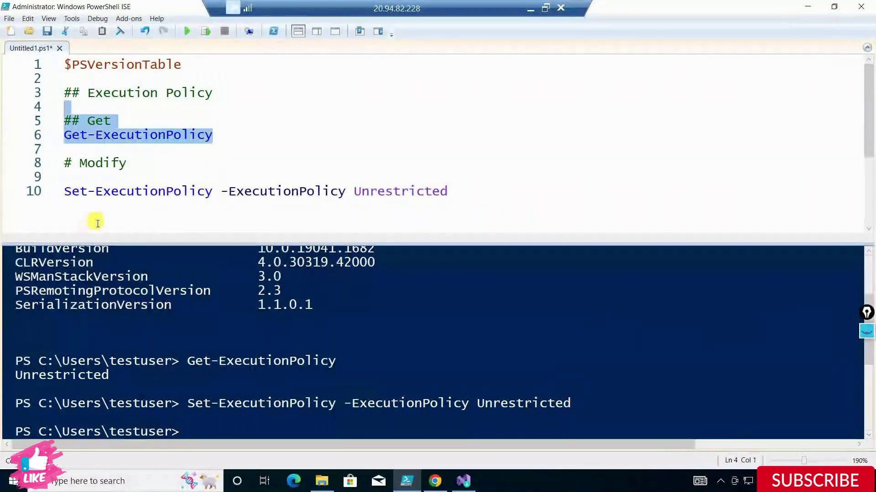
click(125, 163)
click(65, 135)
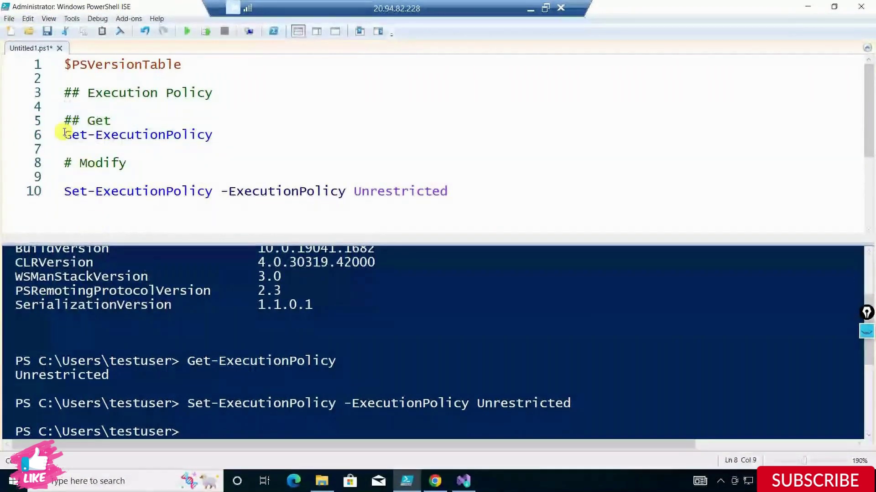
shift+click(223, 131)
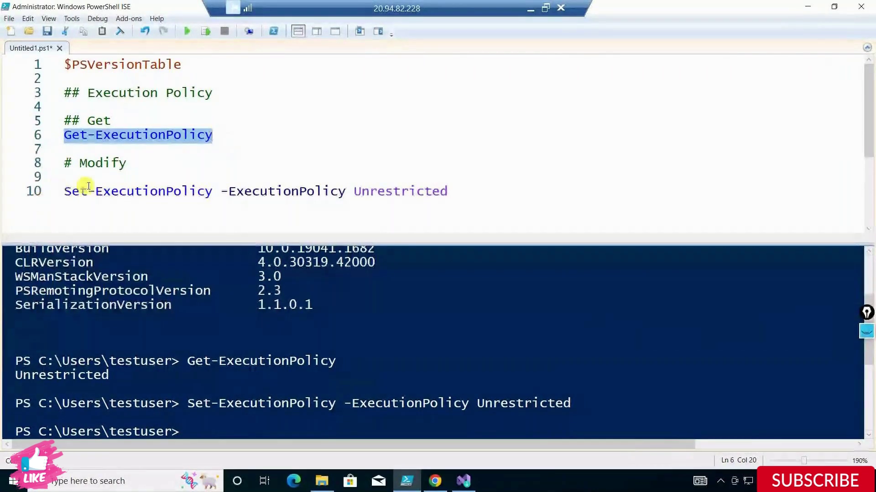
click(260, 193)
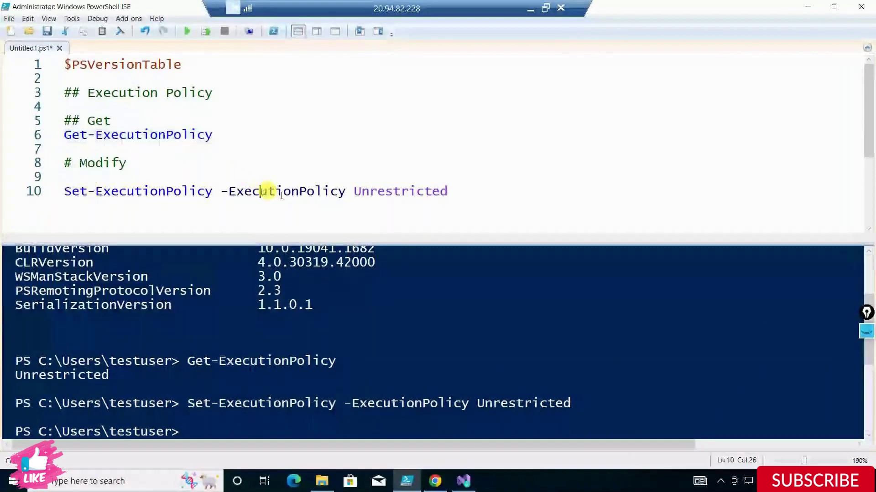
double_click(281, 195)
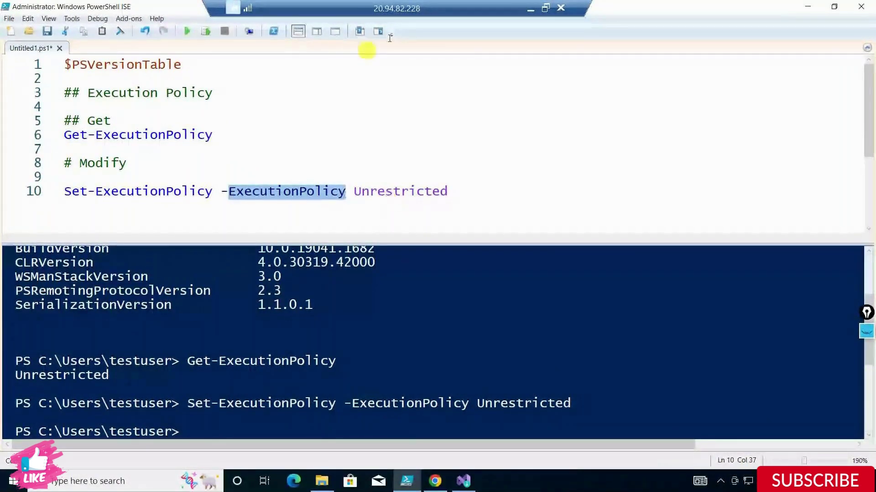
Switch to Chrome, replace the Visual Studio download page with a new tab and search Google for "Install AZ modules powershell".
click(436, 484)
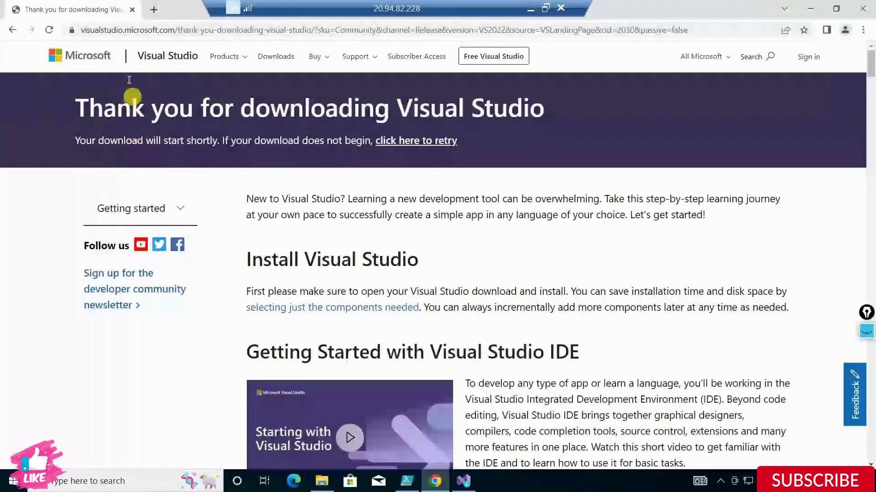
key(ctrl+t)
click(132, 10)
click(143, 29)
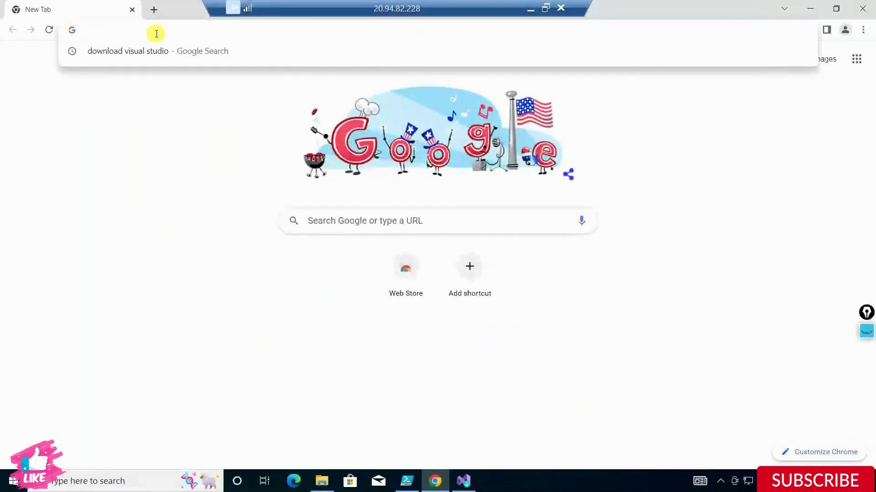
text(Install)
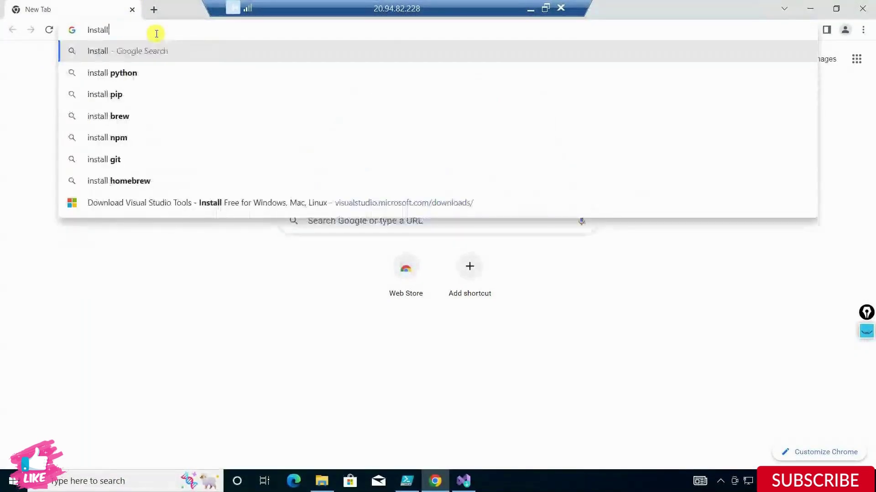
text( AZ mod)
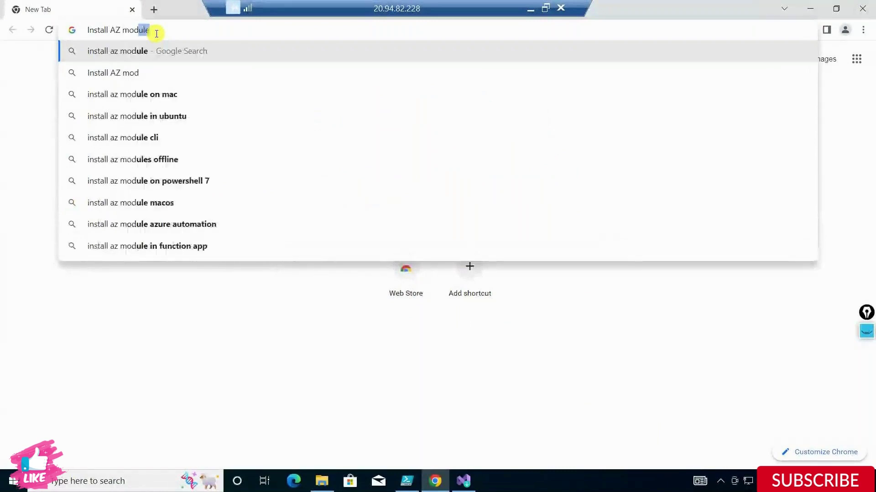
text(ules)
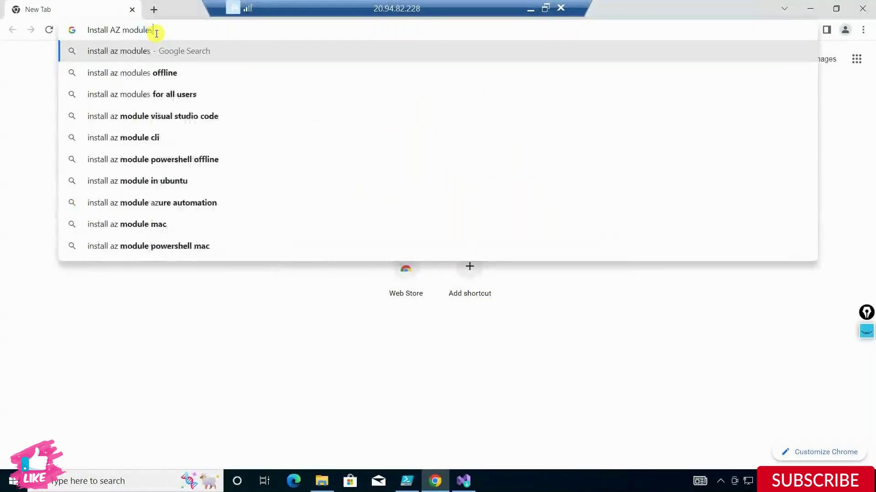
text( power)
key(Return)
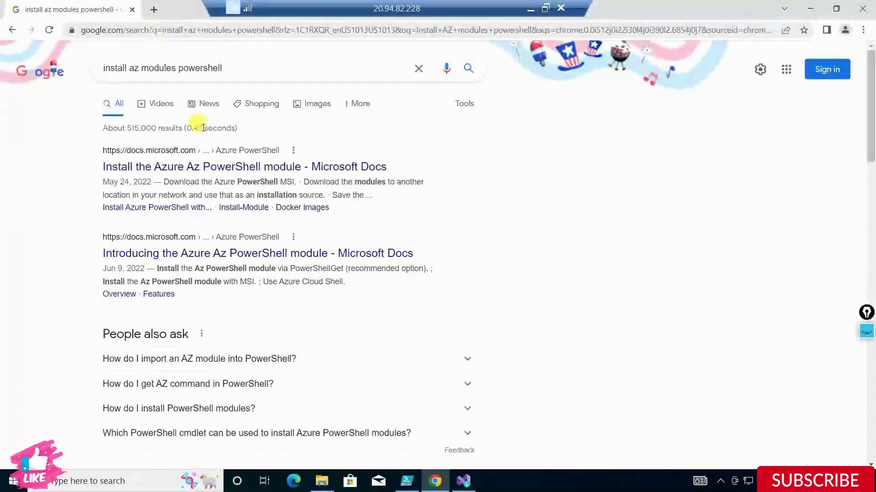
Open the Microsoft Docs article Install the Azure Az PowerShell module and read through Requirements to the Installation section.
click(220, 168)
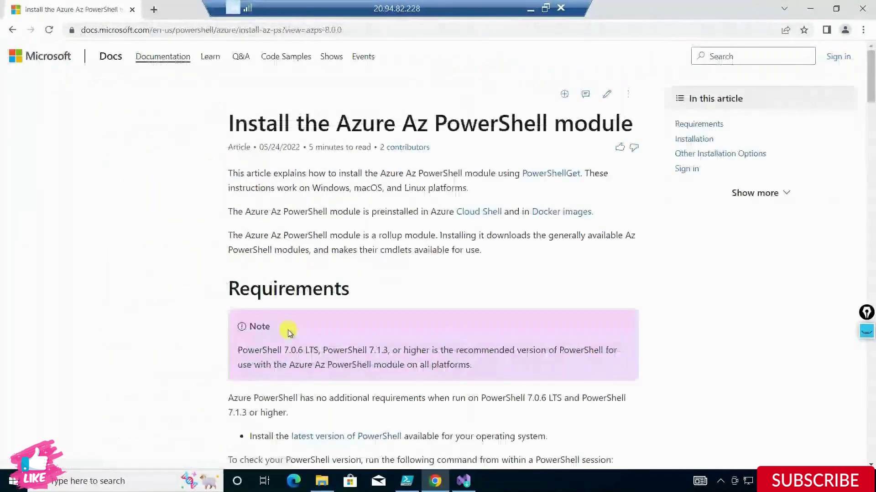
scroll(349, 287, down, 1)
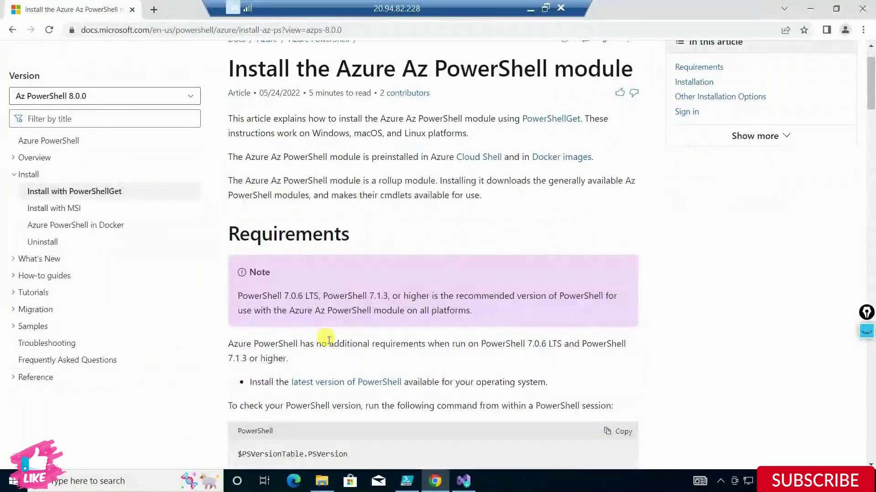
scroll(332, 346, down, 1)
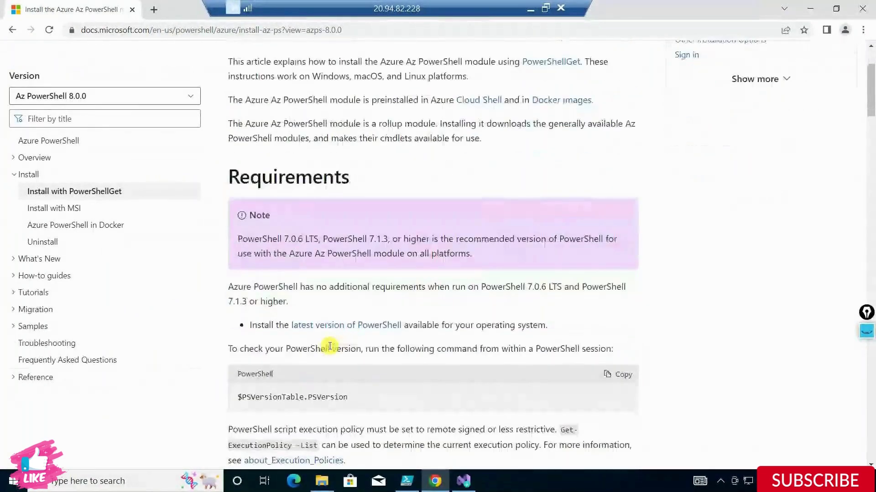
scroll(330, 346, down, 2)
double_click(253, 283)
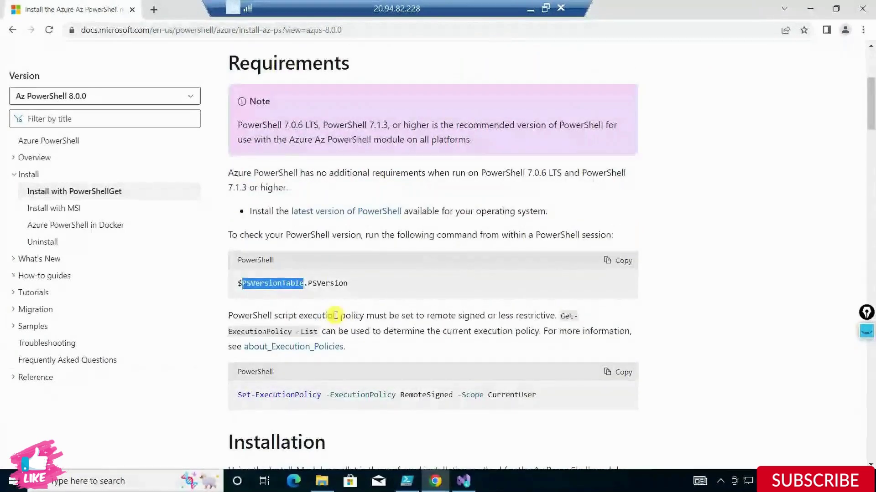
scroll(335, 316, down, 1)
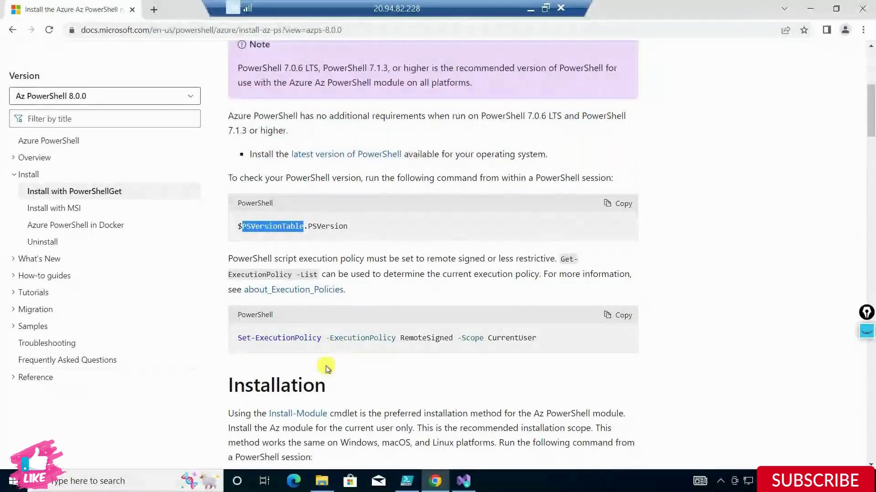
scroll(327, 369, down, 2)
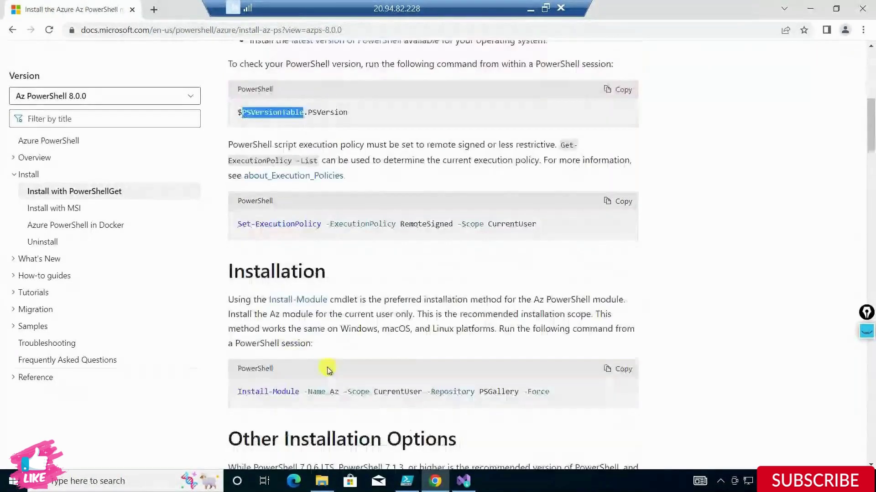
double_click(247, 274)
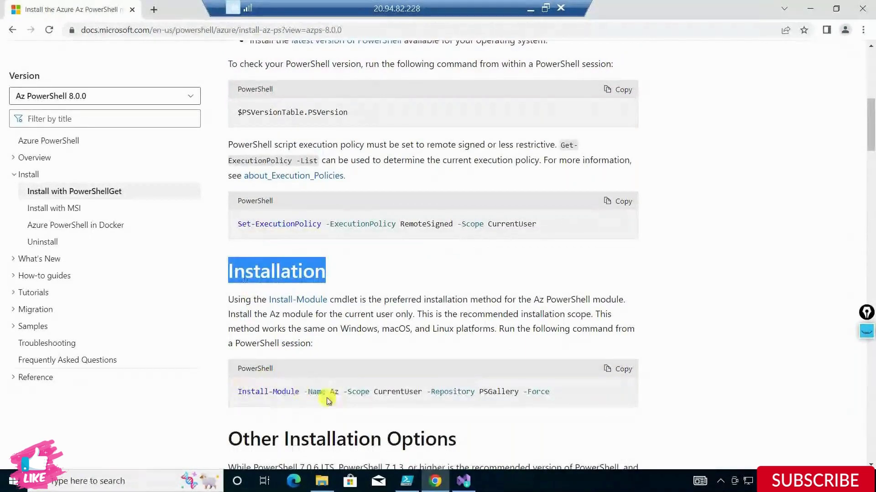
Copy the Install-Module command for Az from the article's Installation section and paste it on line 13 of the PowerShell ISE script.
click(619, 371)
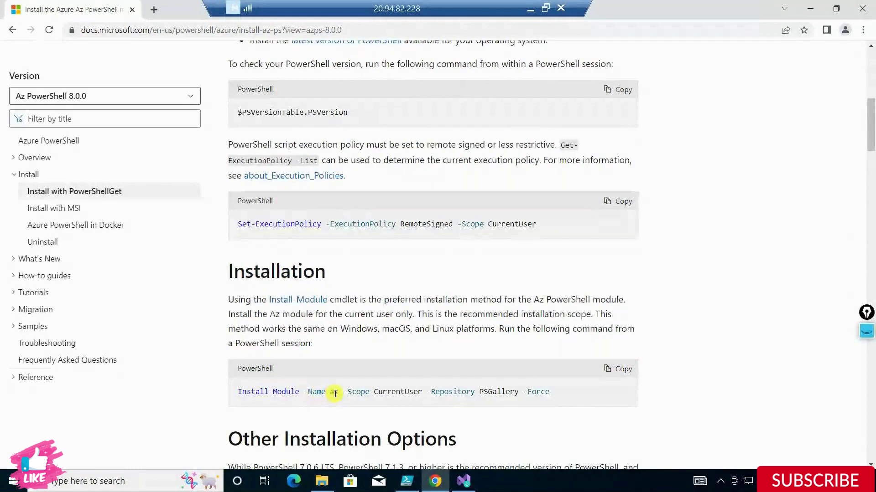
double_click(399, 392)
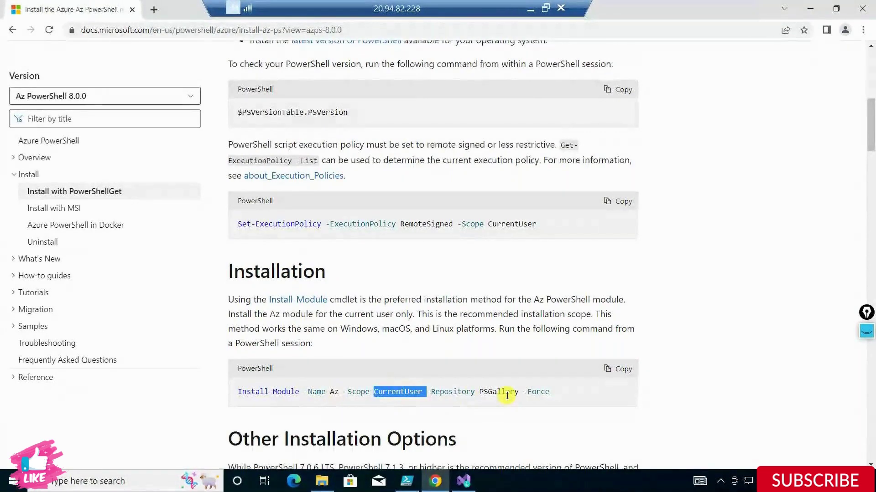
click(607, 368)
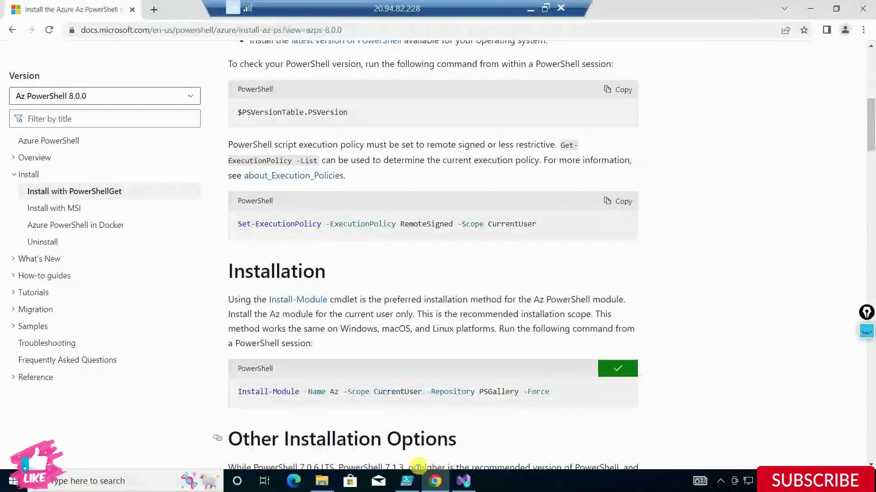
click(406, 482)
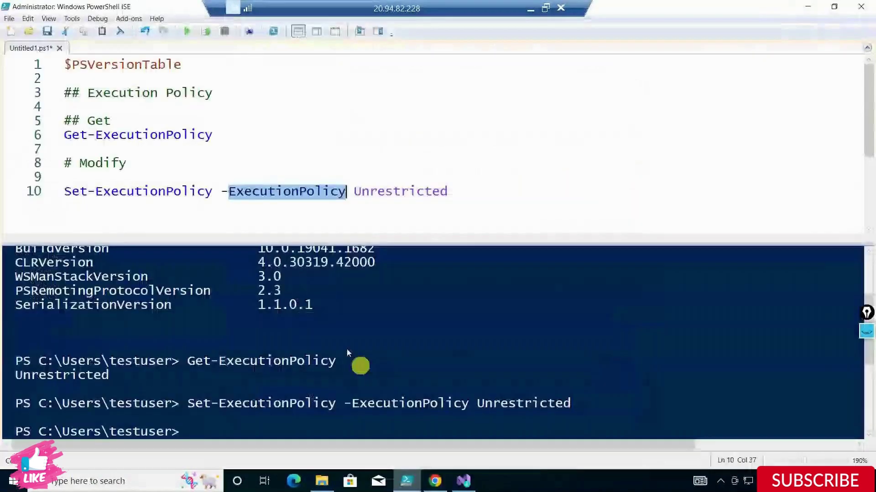
click(501, 196)
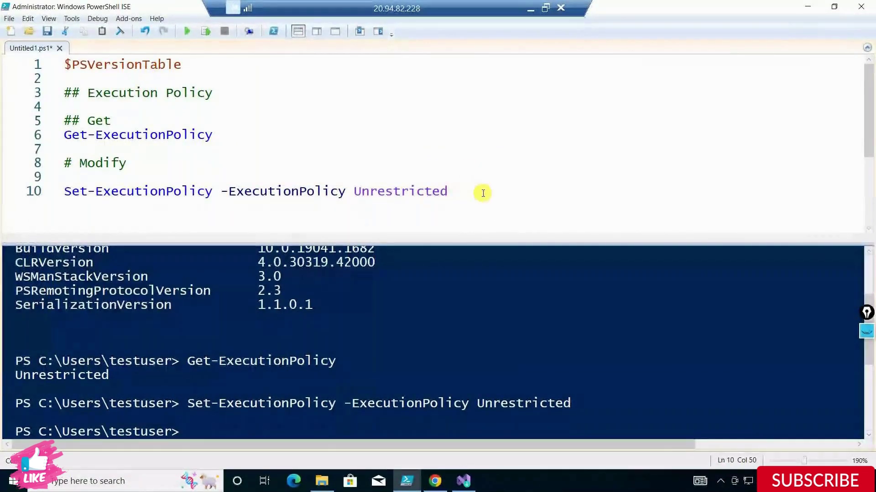
key(Return)
key(Return)
key(Return)
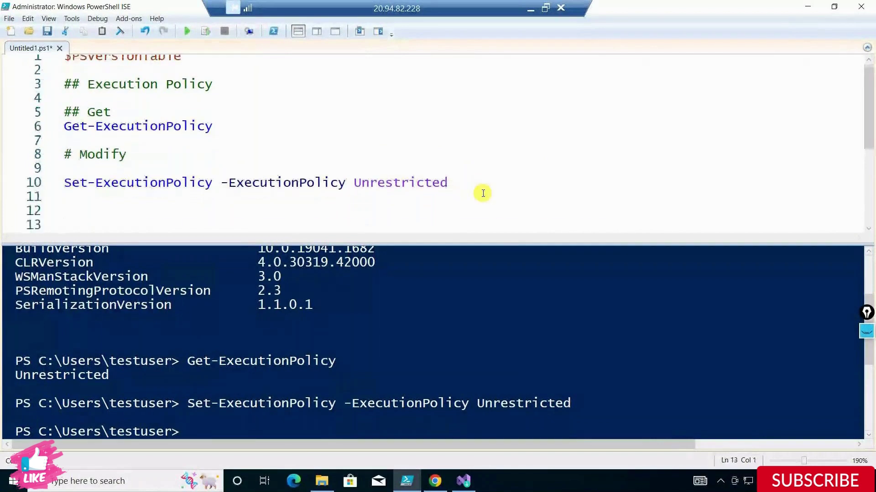
key(ctrl+v)
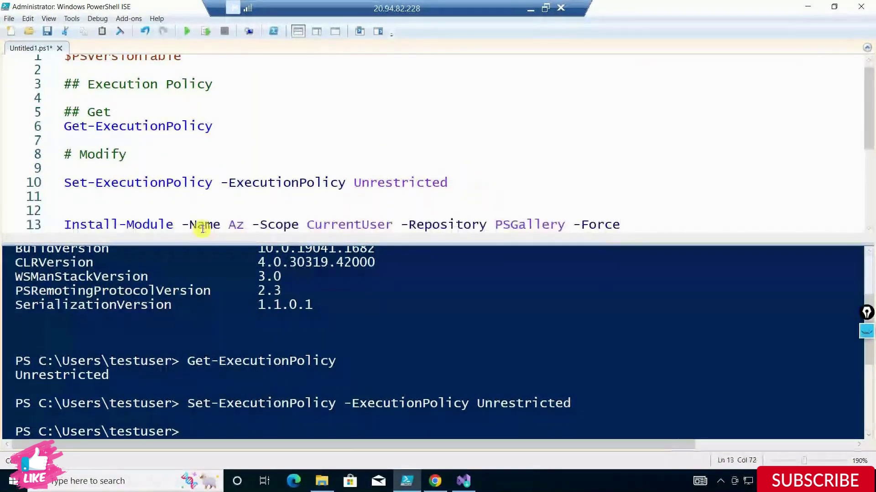
Look at the article's address and the Commands list in the local Windows PowerShell ISE, and return to the remote ISE script.
click(807, 7)
click(356, 33)
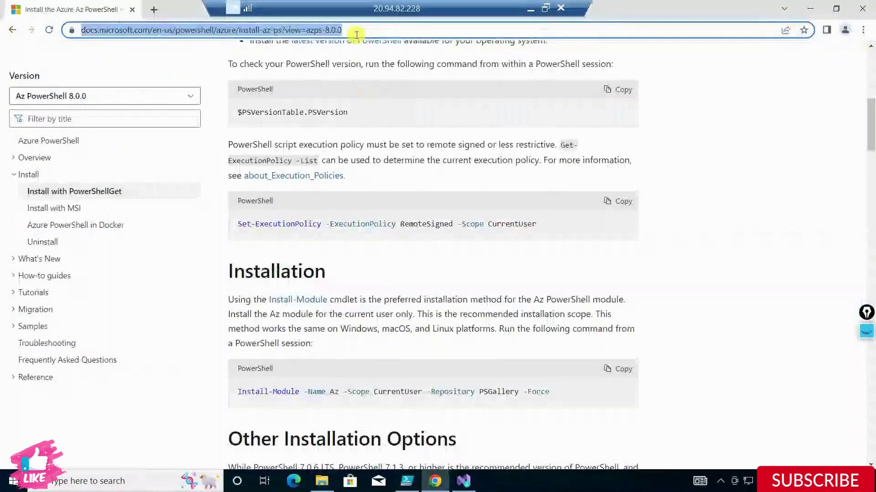
click(525, 10)
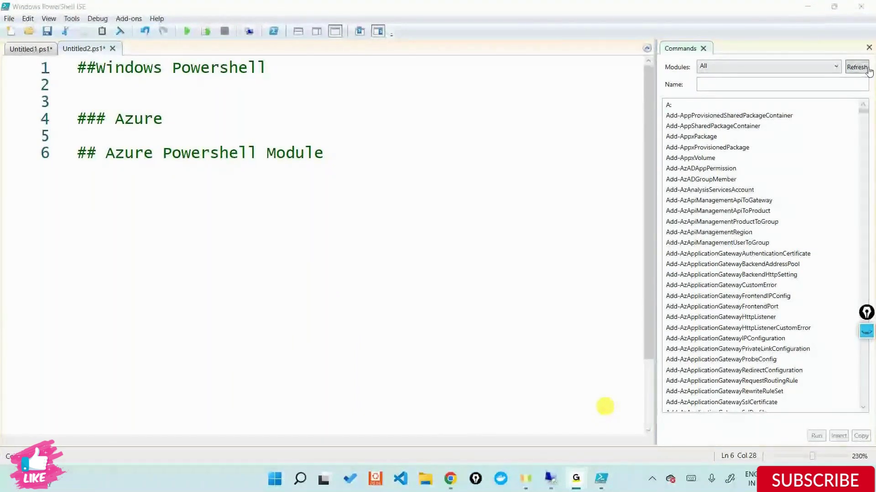
click(789, 52)
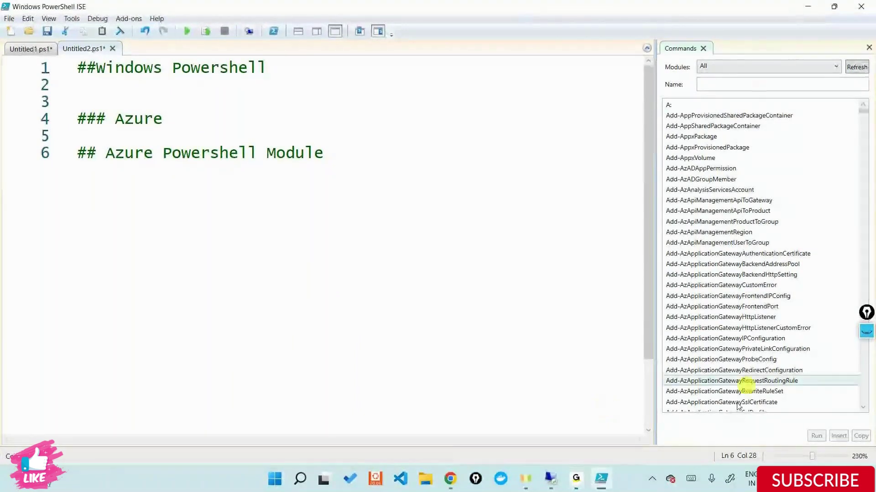
click(547, 478)
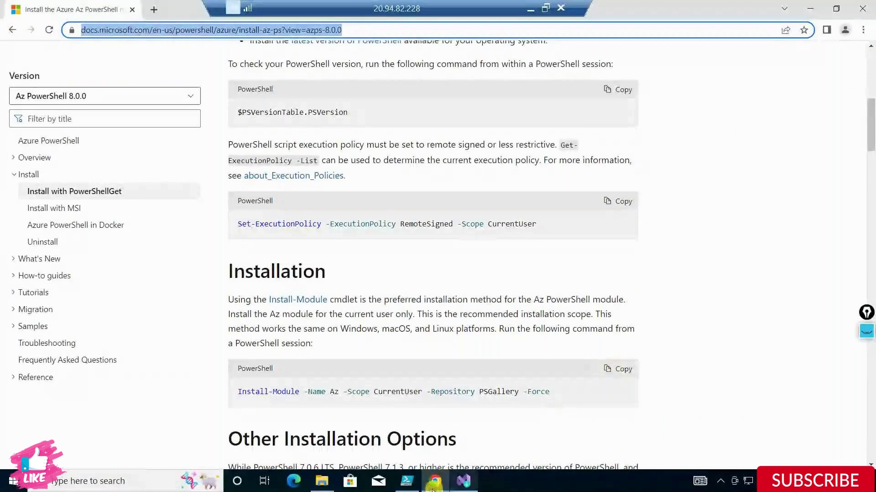
click(407, 481)
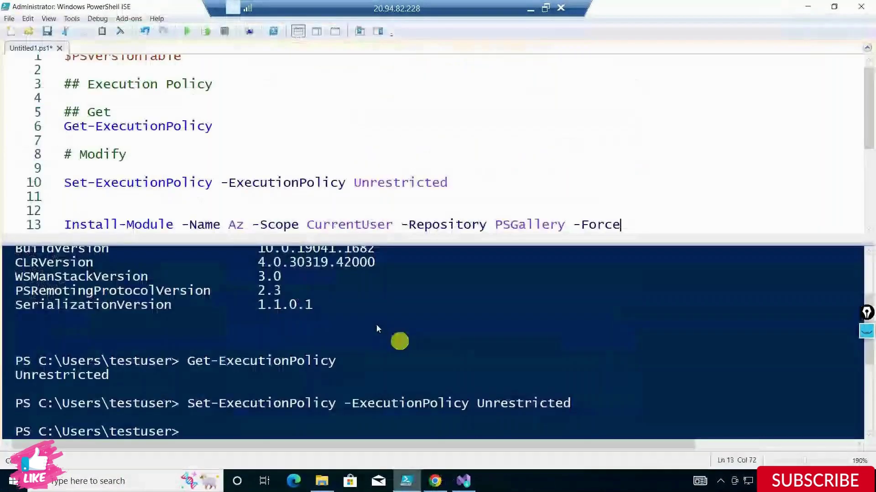
Run only the Install-Module line, enlarge the console pane and agree to install the NuGet provider.
drag(312, 232, 43, 133)
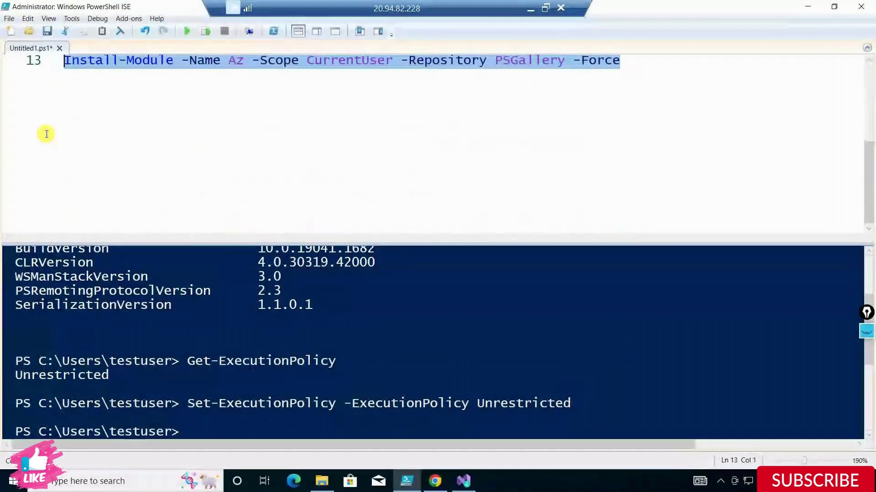
click(205, 31)
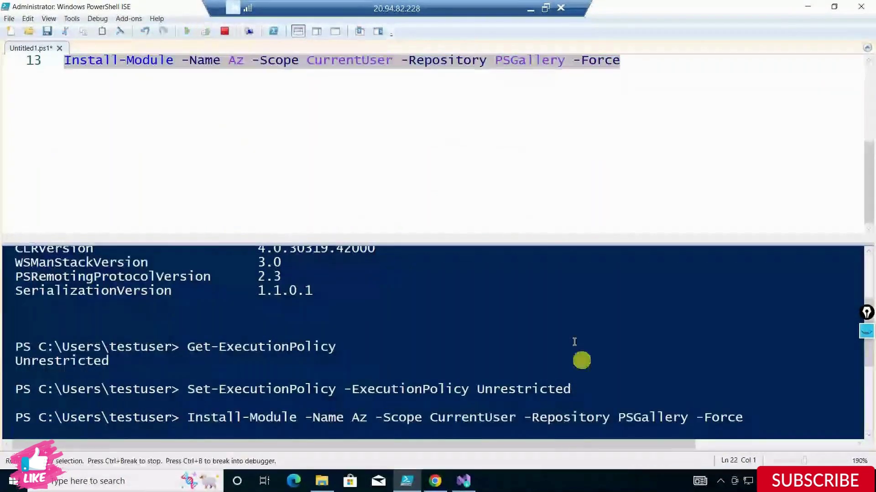
drag(538, 246, 547, 132)
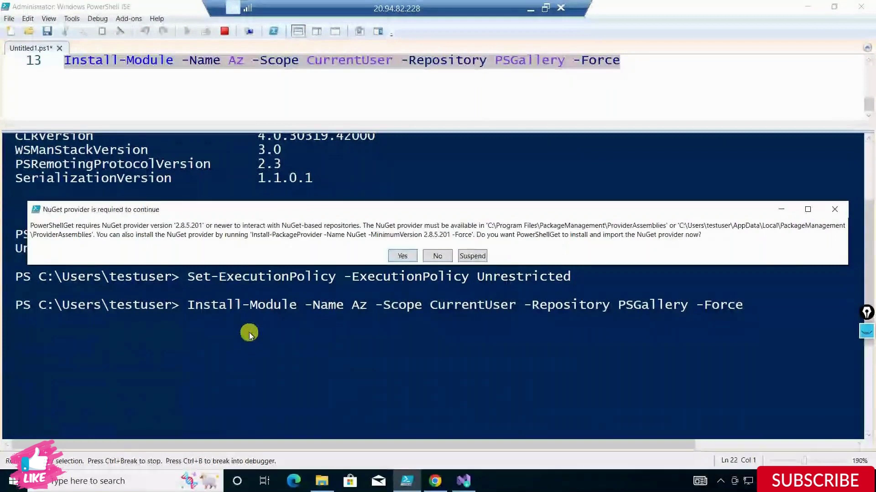
click(399, 256)
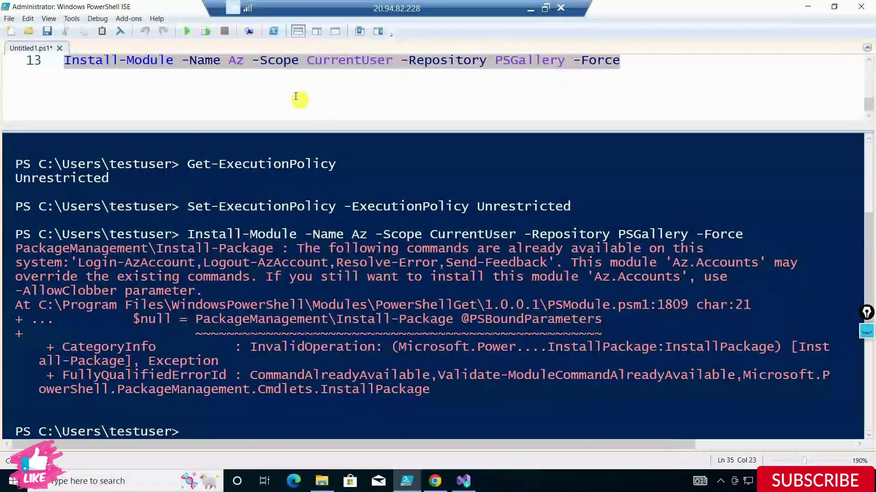
click(283, 59)
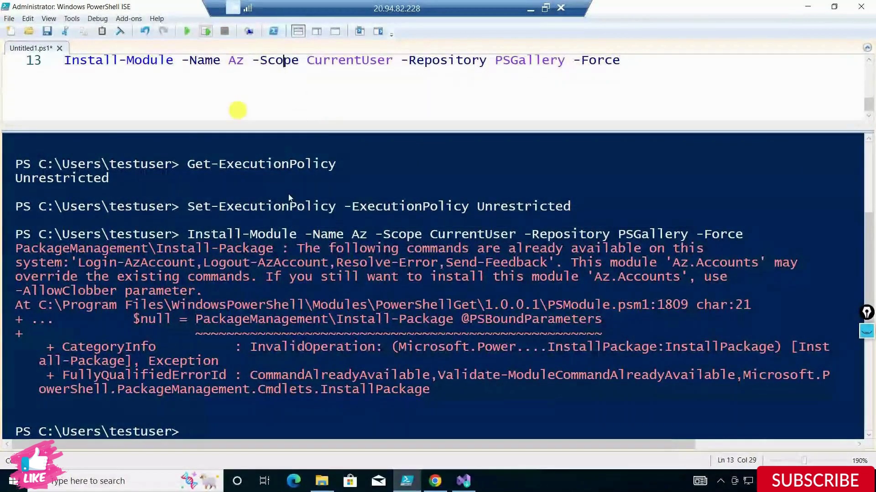
key(F8)
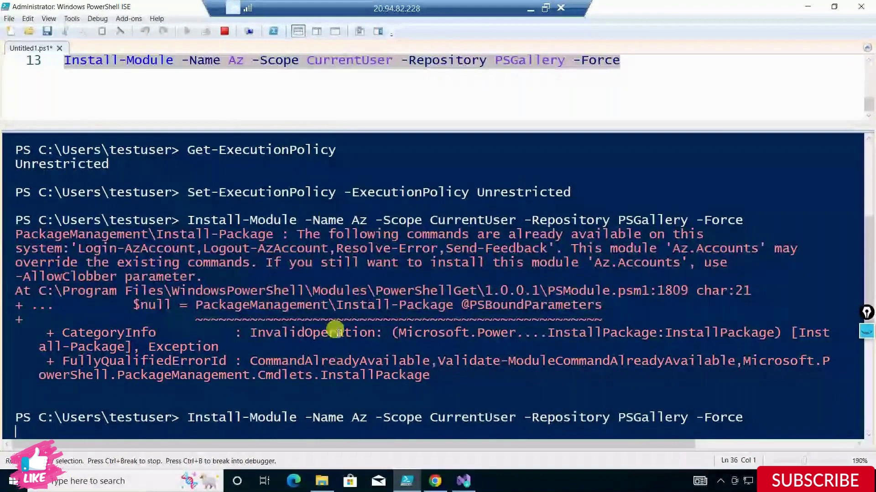
click(226, 30)
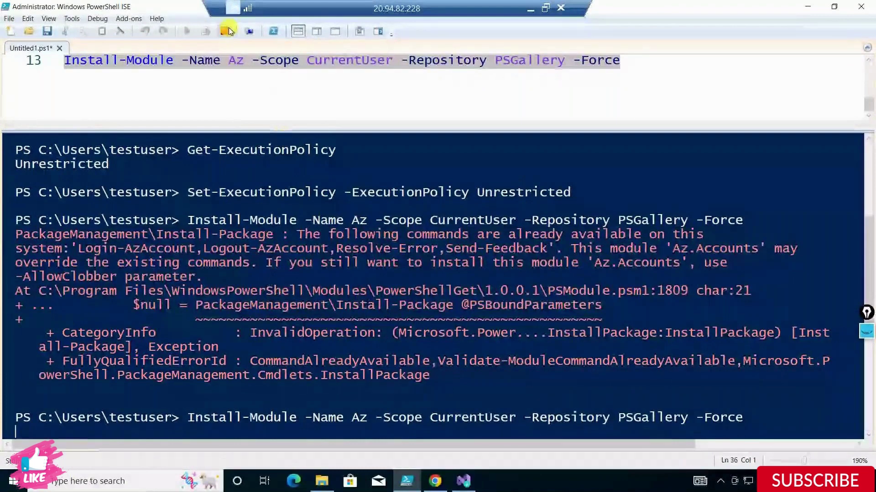
Clear the console with cls and show the script pane maximized.
text(cls)
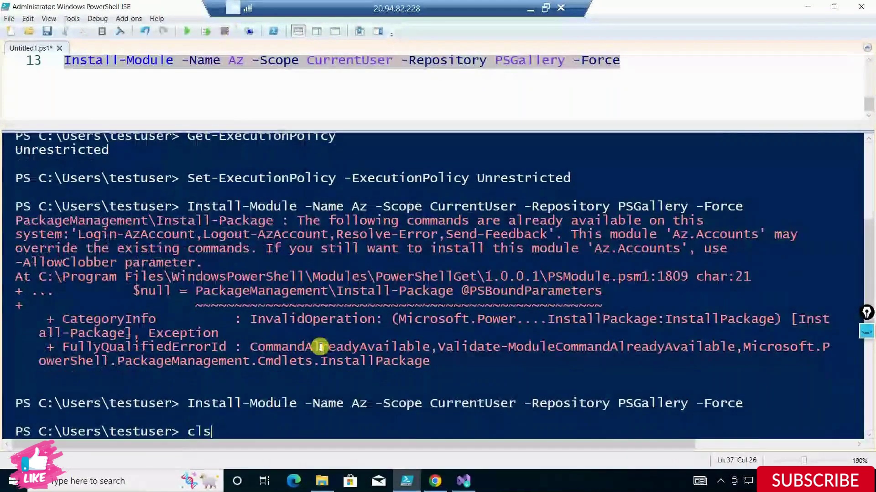
key(Return)
click(335, 31)
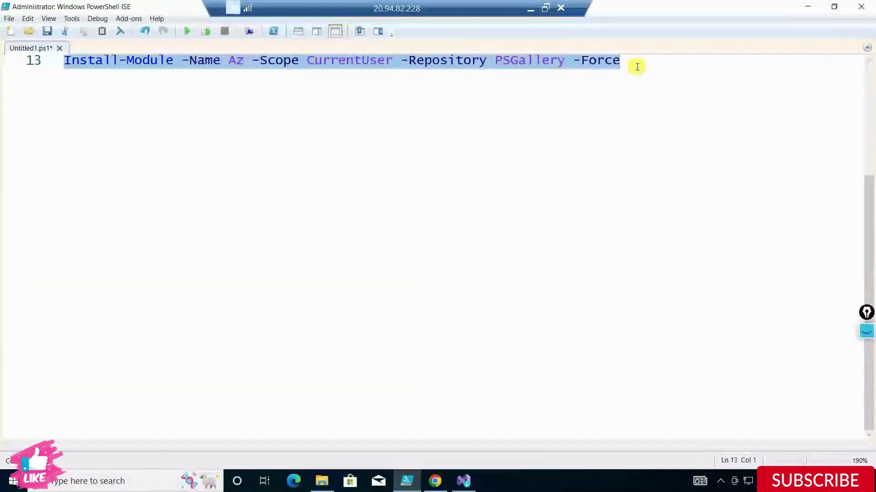
Add the -AllowClobber parameter before -Force in the Install-Module command on line 13.
click(634, 63)
click(571, 67)
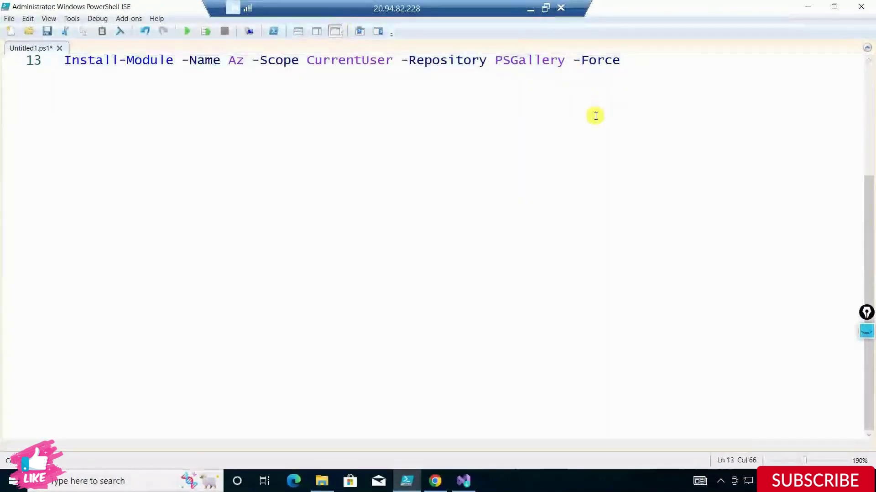
text(-)
key(BackSpace)
key(Left)
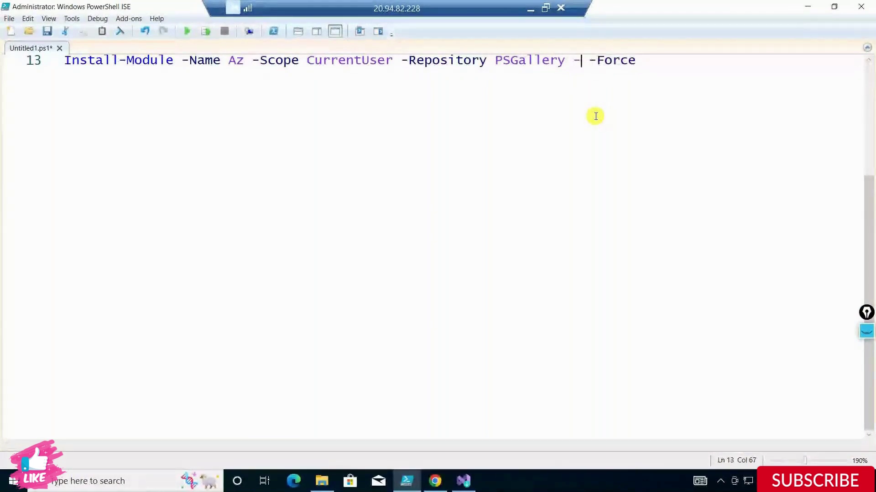
key(ctrl+space)
text(Allow)
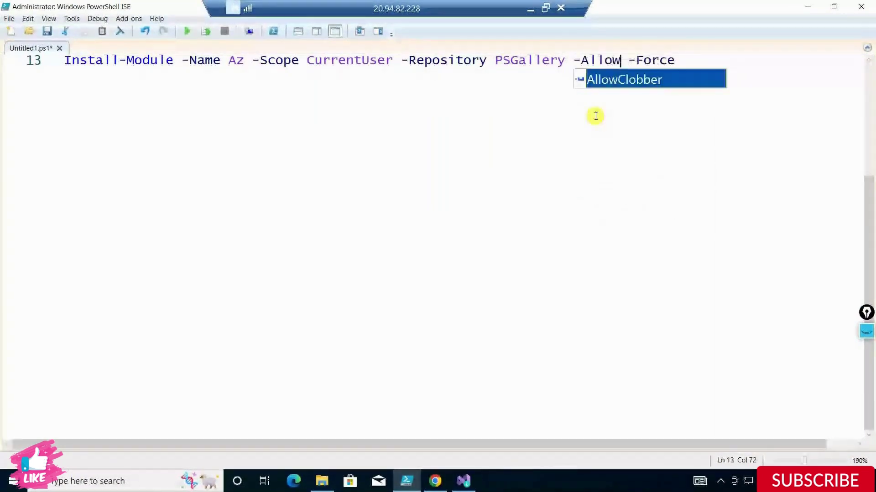
key(Tab)
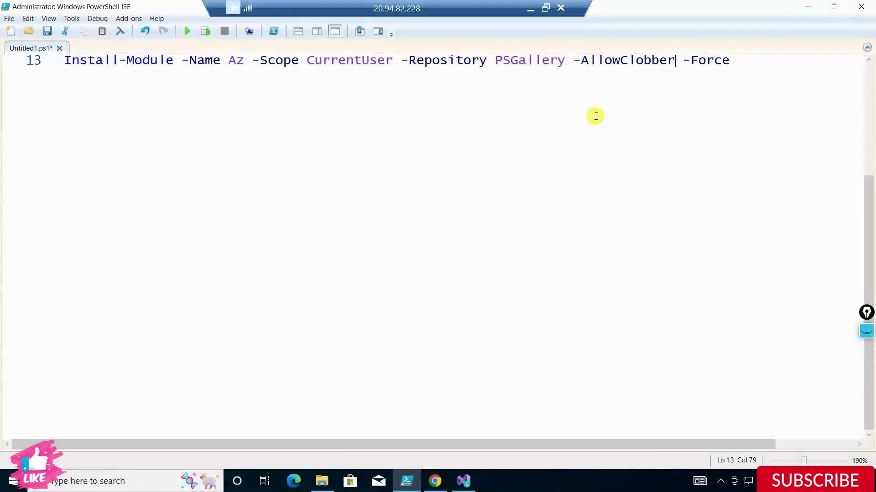
Run only line 13, the Install-Module command for Az with -AllowClobber and -Force.
drag(743, 72, 102, 31)
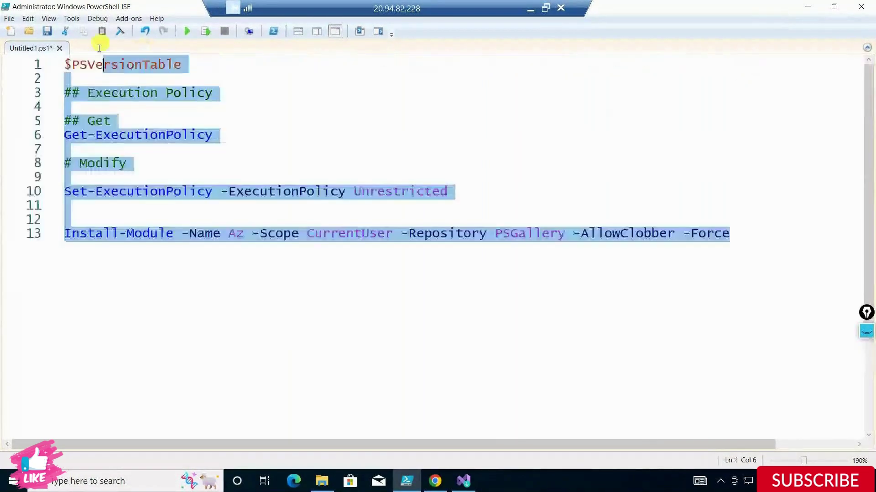
click(79, 235)
click(72, 235)
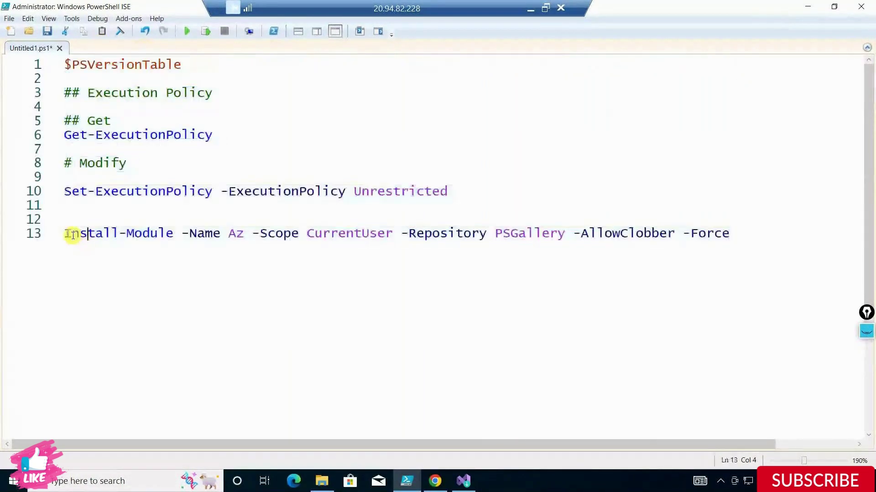
click(203, 32)
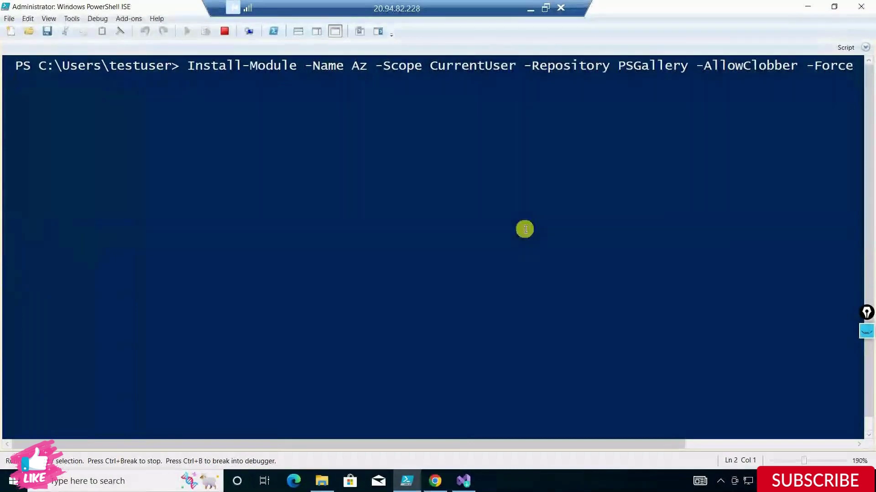
Review the install article in the browser, from its Installation command through the Windows PowerShell and Offline Installation sections.
click(436, 481)
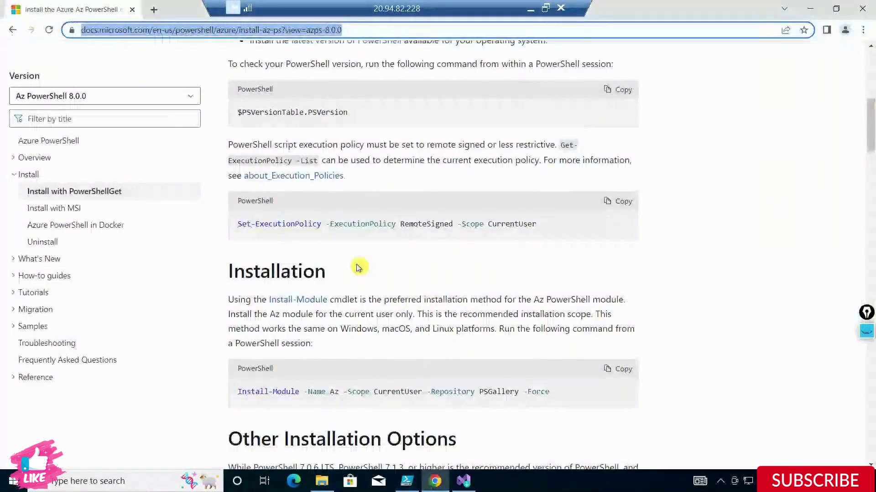
drag(550, 393, 222, 388)
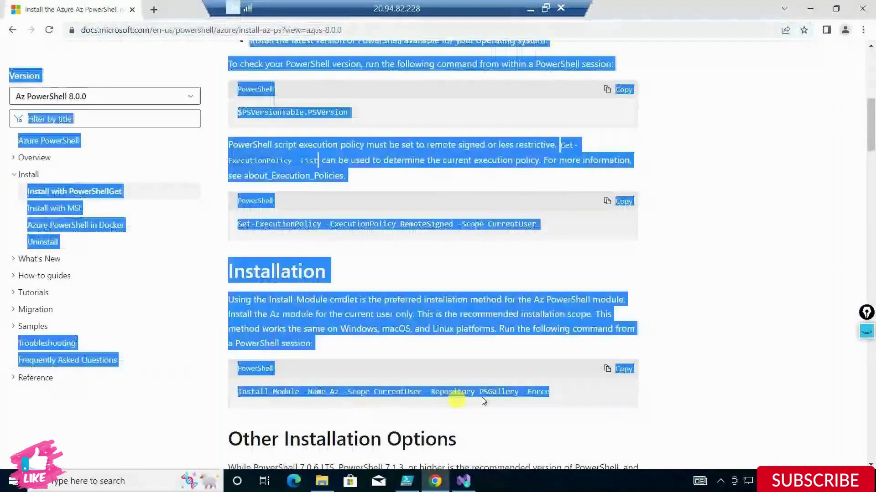
click(592, 391)
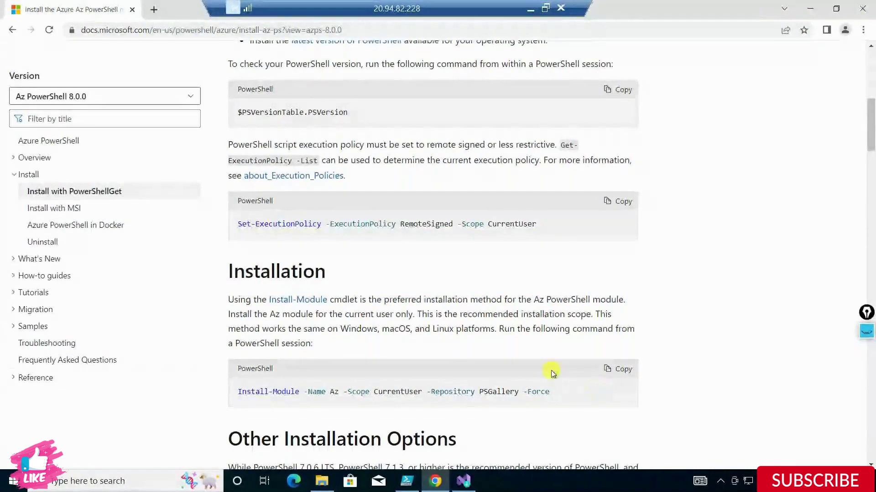
scroll(442, 268, down, 1)
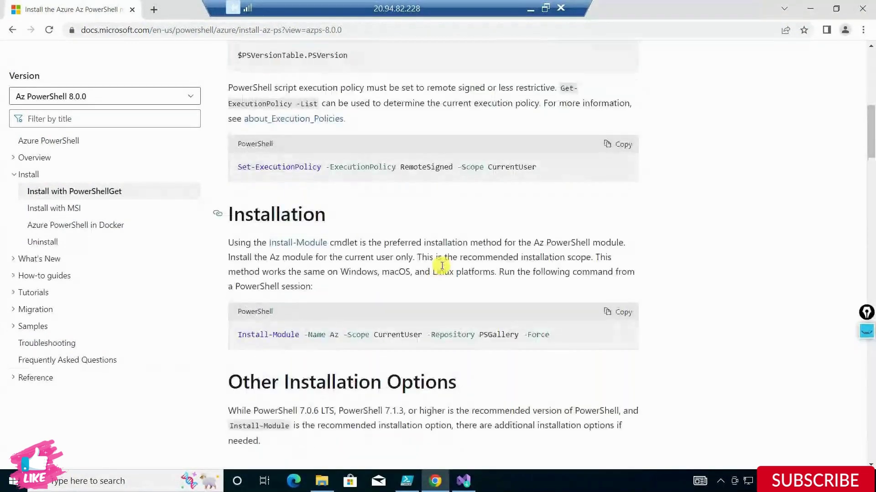
scroll(441, 268, down, 3)
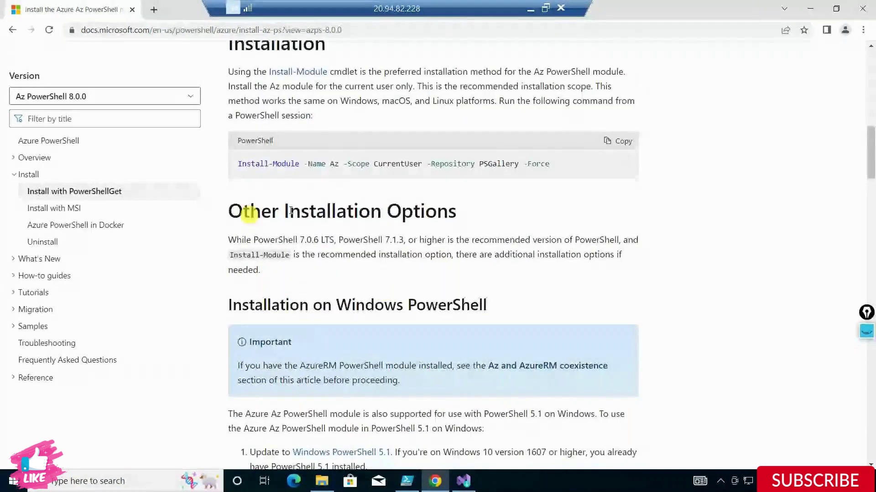
scroll(568, 279, down, 2)
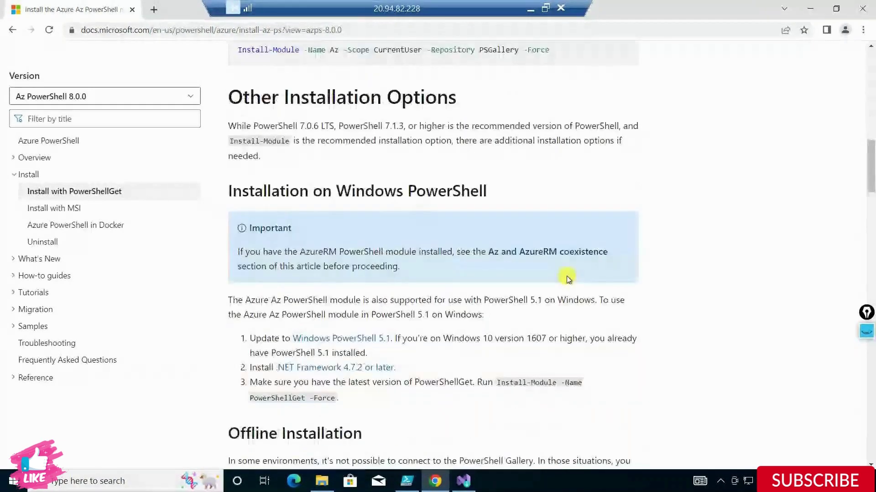
scroll(568, 279, down, 4)
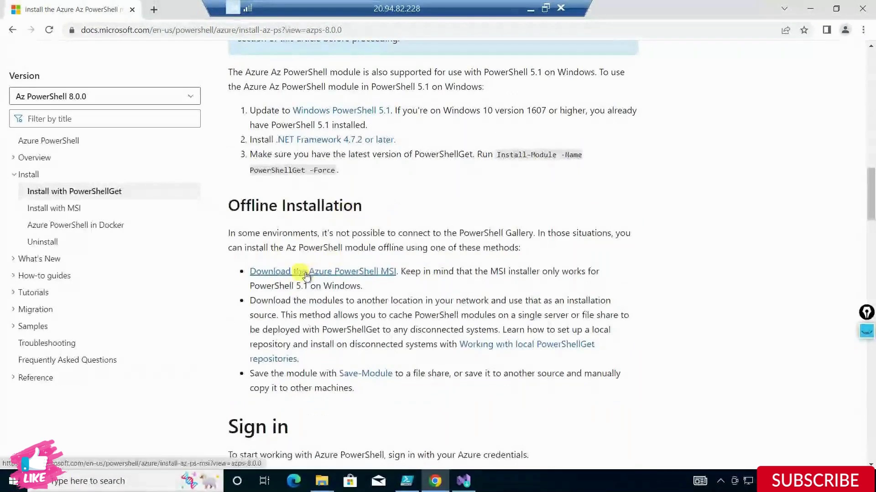
Open the Azure PowerShell MSI article from Offline Installation and follow its link to the azure-powershell releases page on GitHub.
click(367, 272)
scroll(379, 246, down, 2)
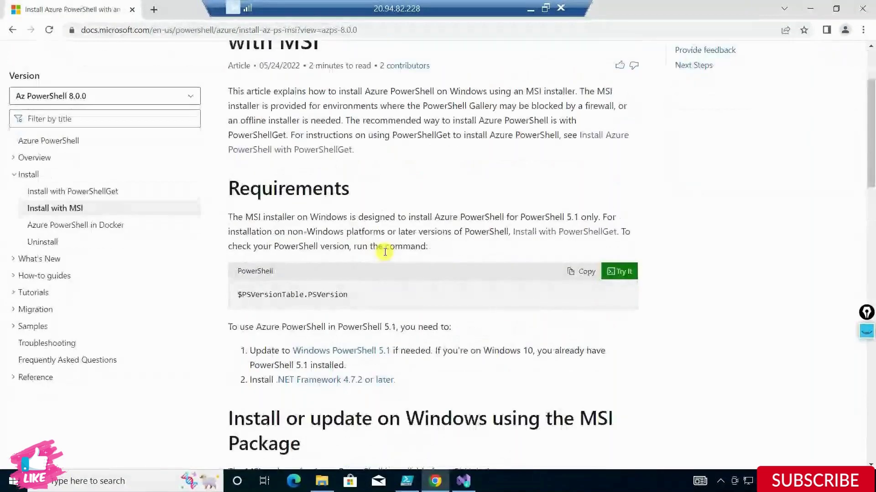
scroll(385, 252, down, 4)
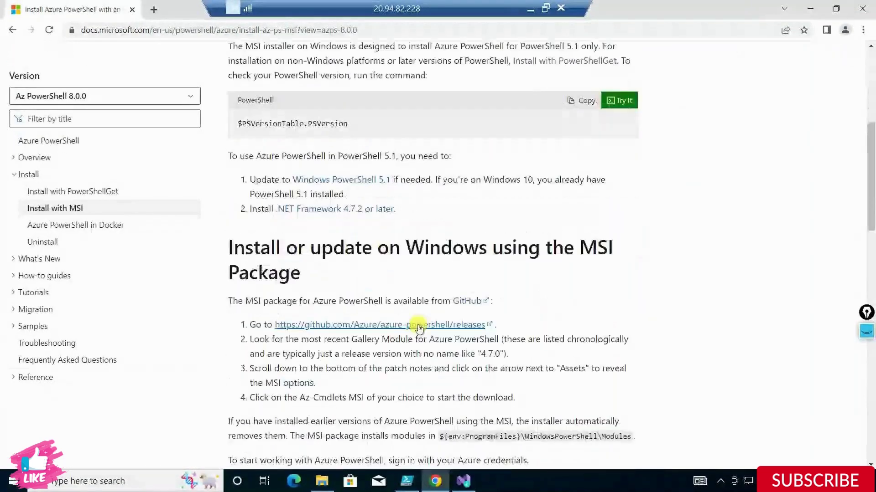
click(367, 324)
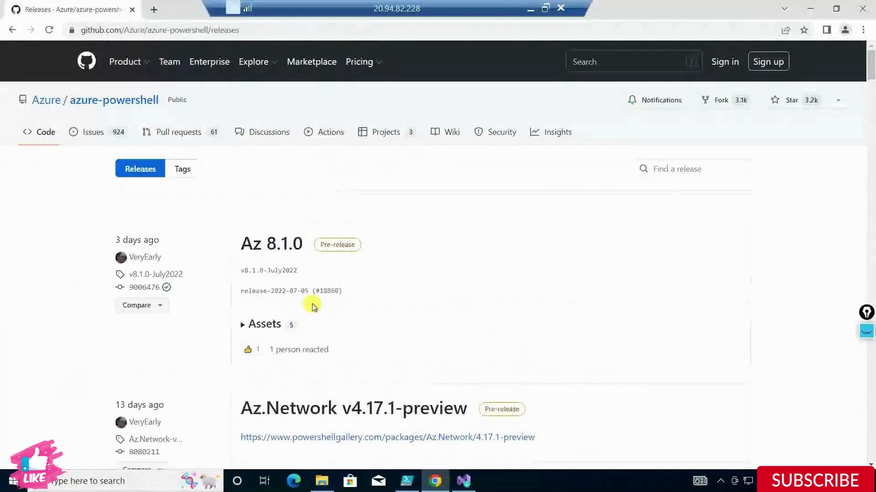
Expand the assets of the Az 8.0.0 release and copy the link address of Az-Cmdlets-8.0.0.35824-x64.msi.
scroll(313, 307, down, 3)
scroll(314, 306, down, 15)
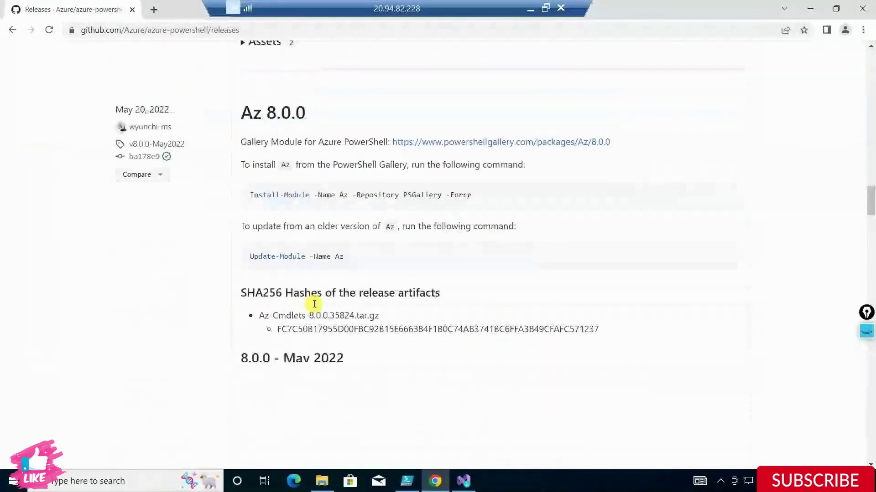
scroll(314, 304, down, 10)
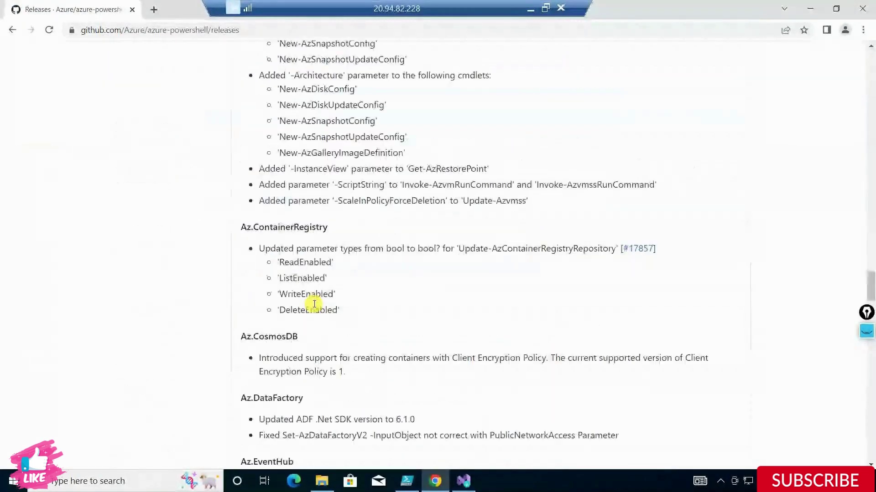
scroll(315, 304, down, 20)
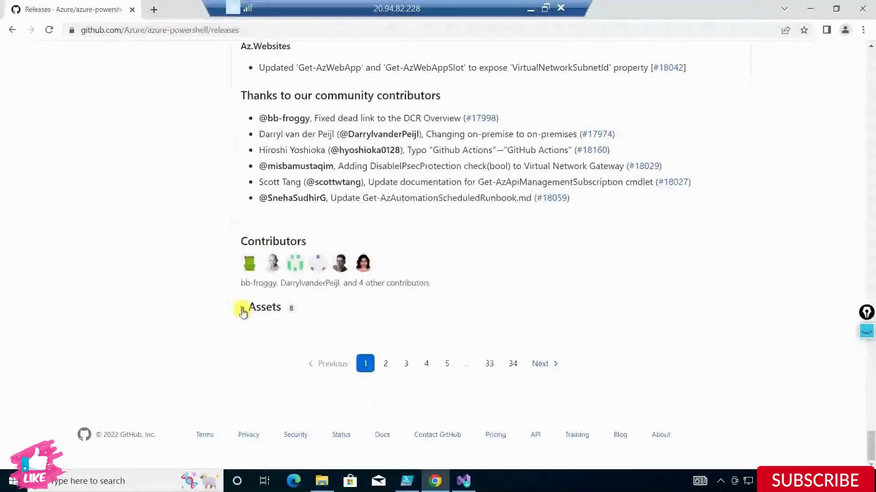
click(243, 310)
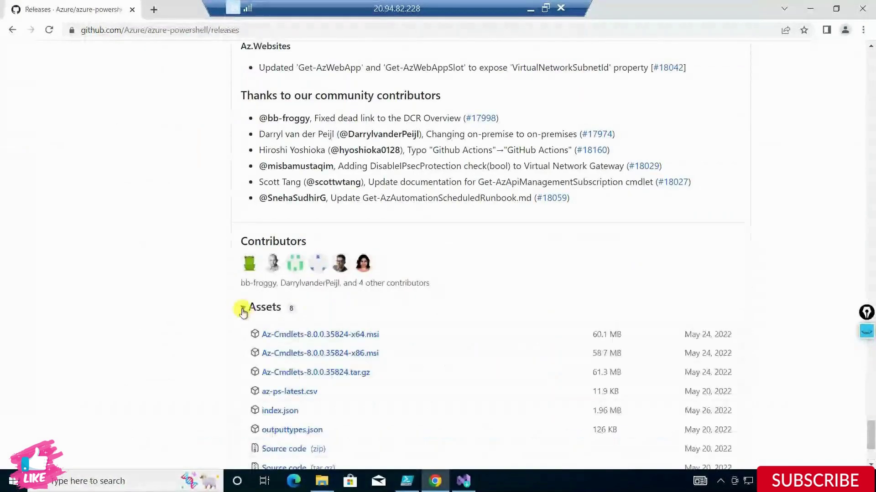
right_click(372, 341)
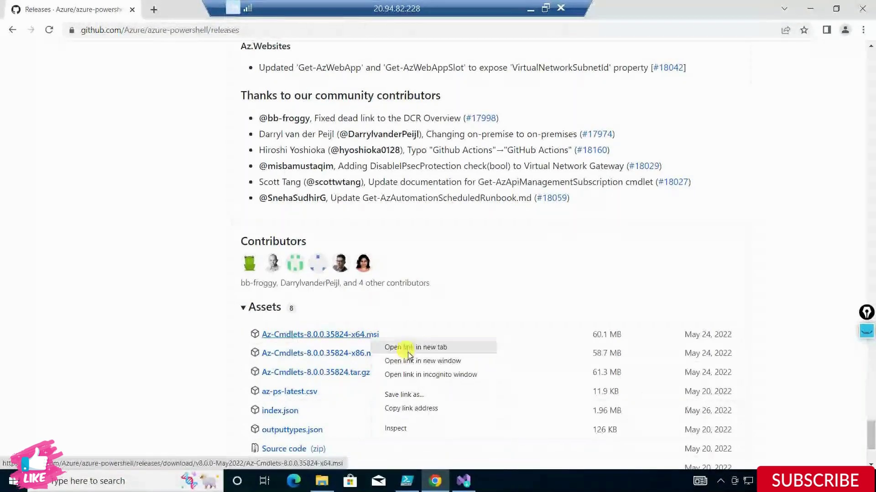
click(409, 409)
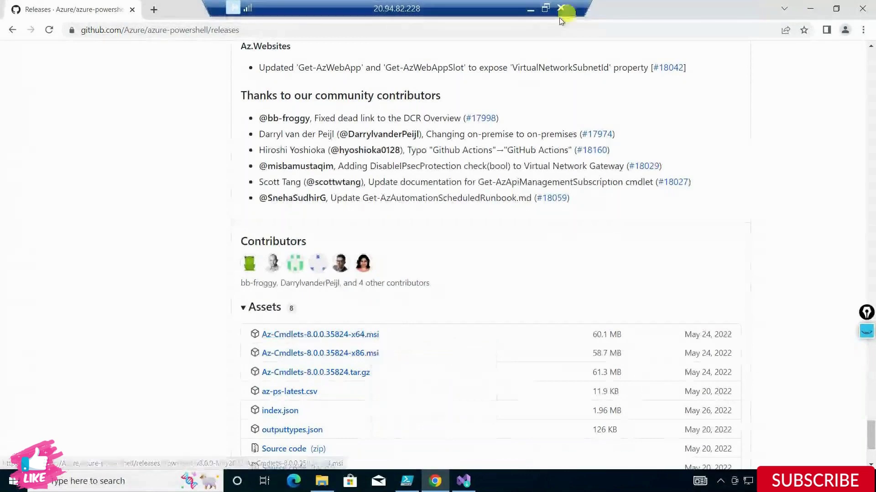
click(530, 10)
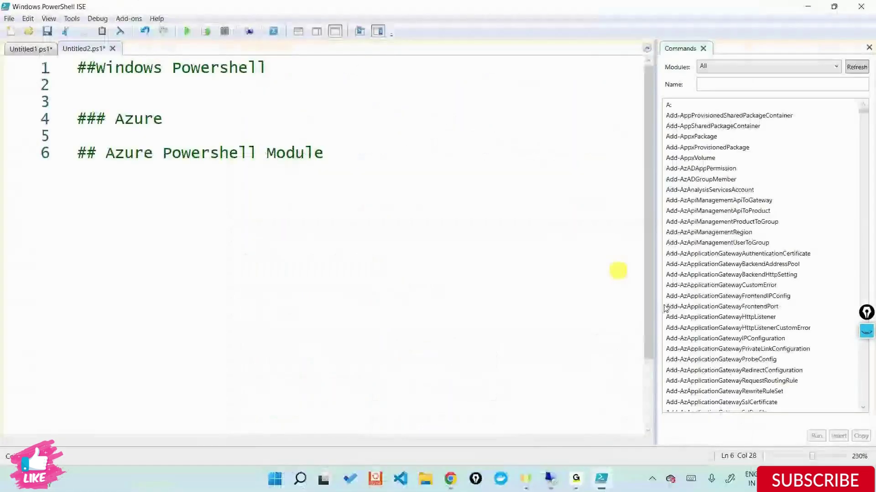
click(598, 477)
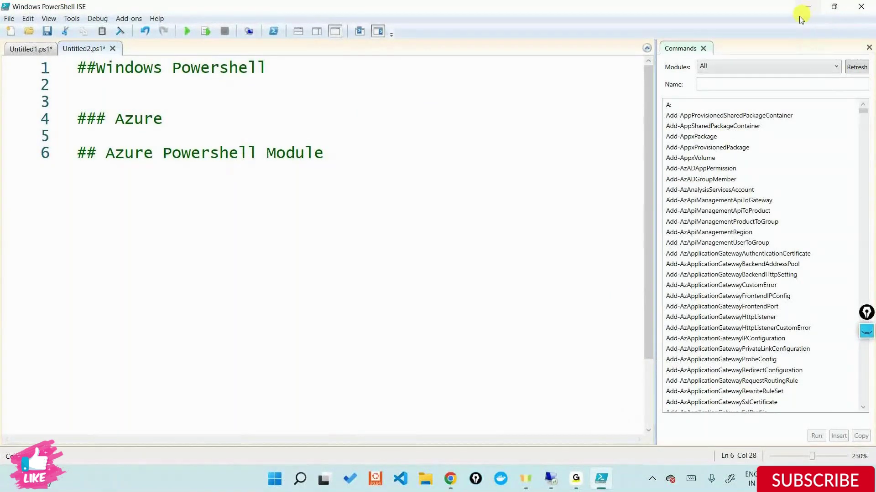
click(575, 478)
click(514, 425)
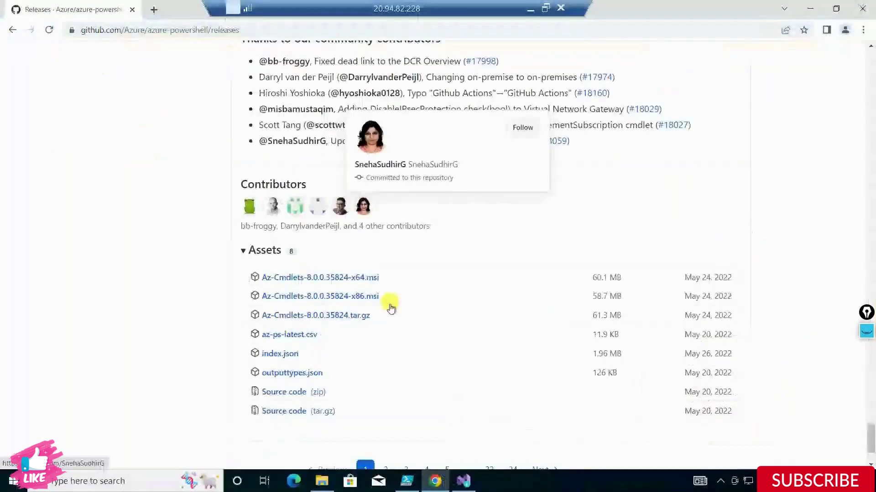
Download Az-Cmdlets-8.0.0.35824-x64.msi, then accept the license agreement and complete the Microsoft Azure PowerShell - May 2022 setup.
click(372, 282)
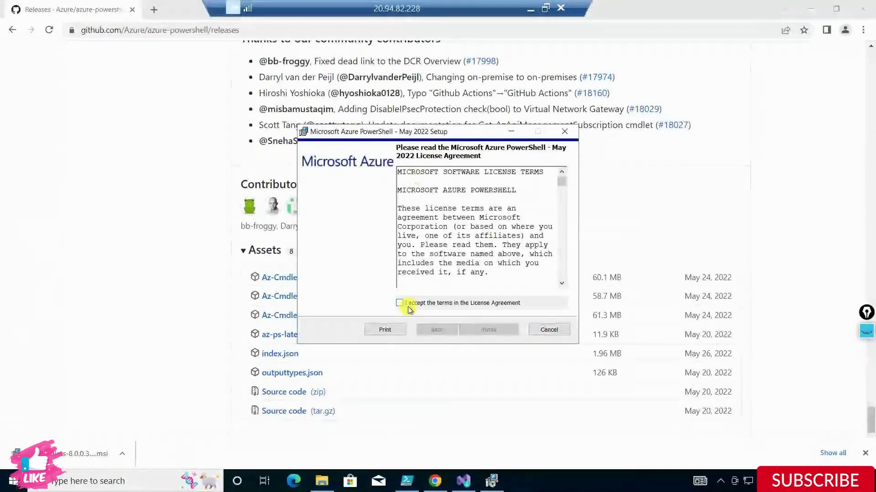
click(408, 305)
click(513, 332)
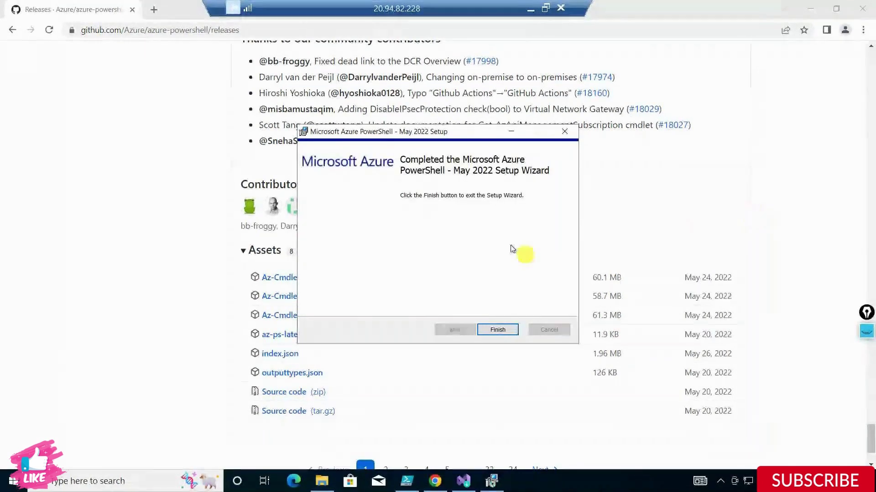
click(498, 330)
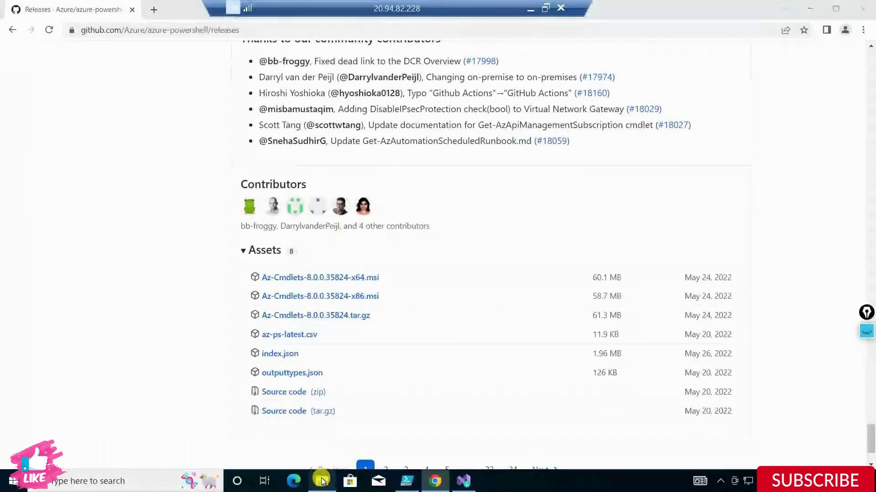
Examine the Az folders in C:\Program Files\WindowsPowerShell\Modules, then return to the PowerShell ISE and show the script pane maximized.
click(322, 481)
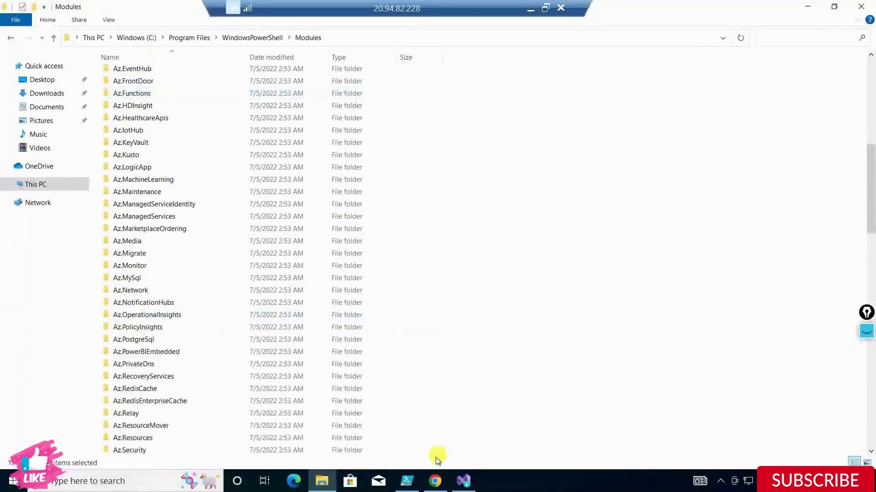
click(409, 483)
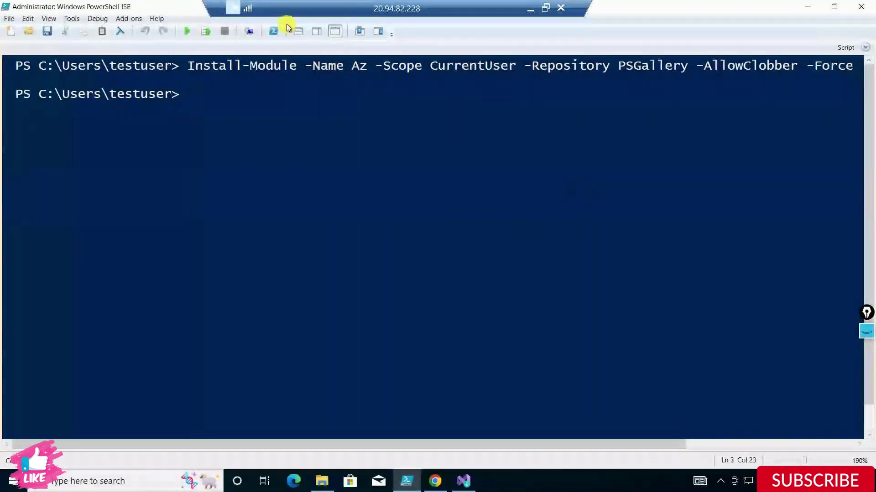
click(338, 32)
click(337, 32)
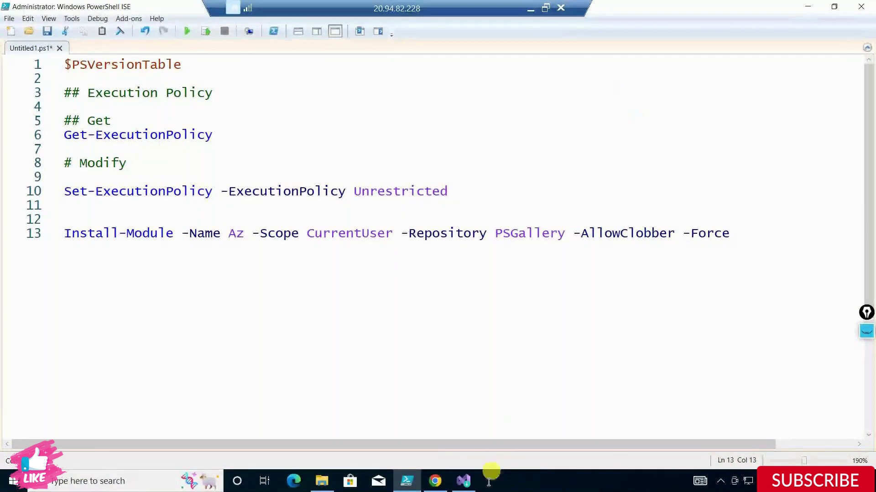
View the GitHub releases page once more, then minimize the remote session to get back to the local Windows PowerShell ISE.
click(439, 481)
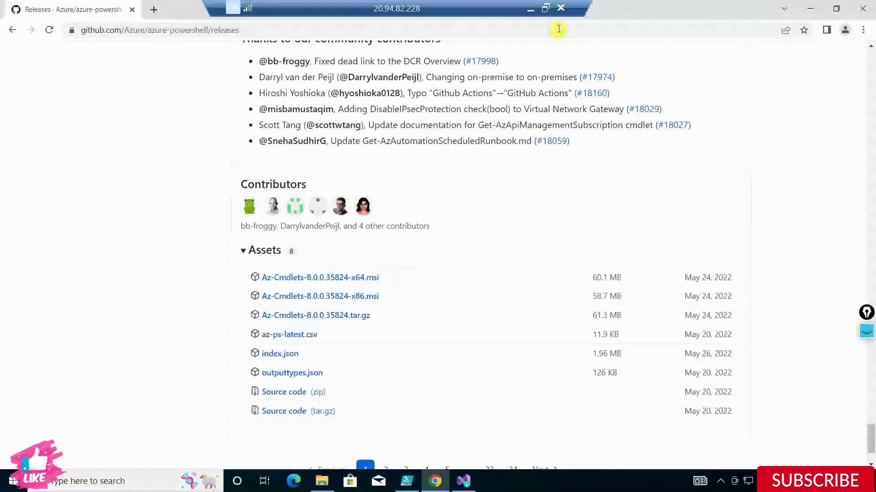
click(531, 14)
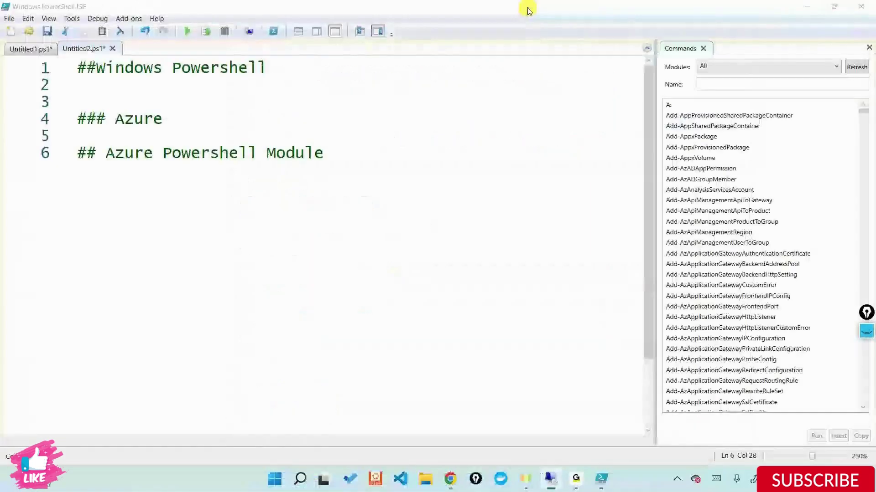
click(504, 480)
click(593, 412)
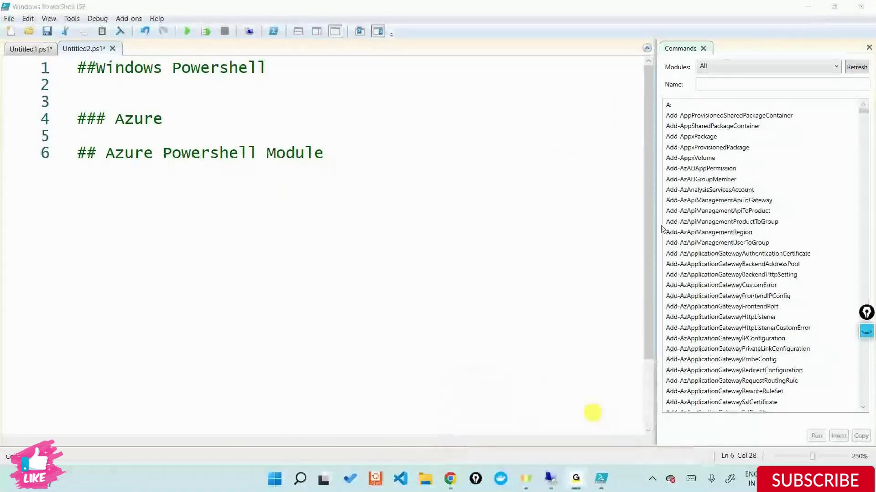